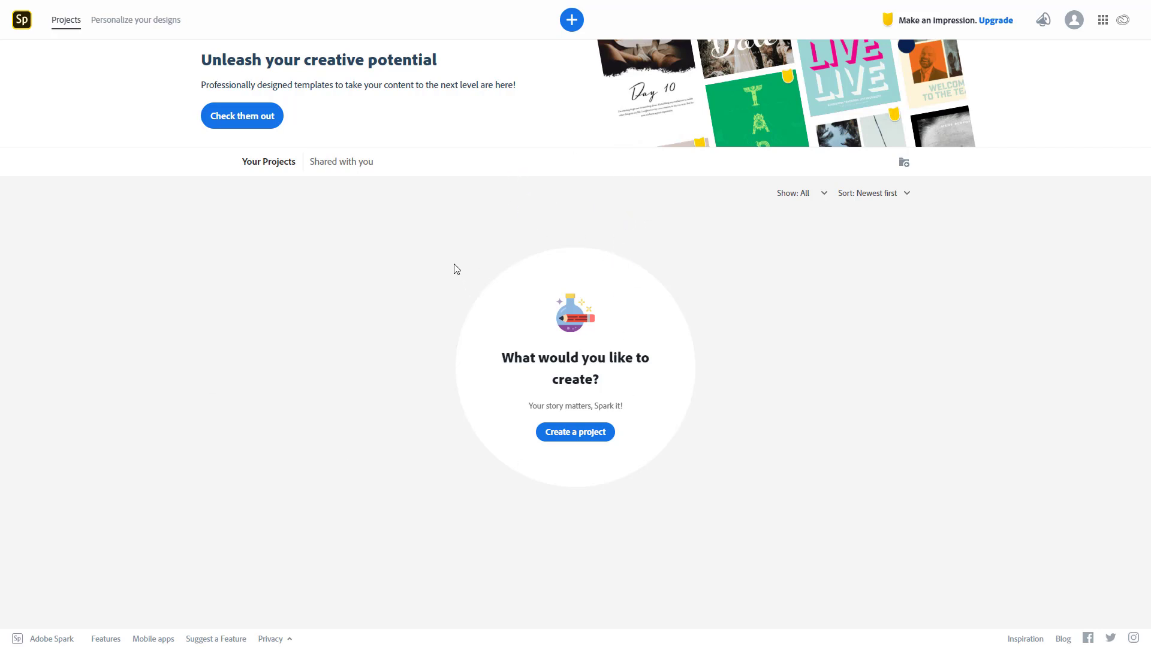
- Glance at Personalize your designs, return to Projects, and open the new-project template gallery
{"action": "left_click", "coordinate": [143, 22]}
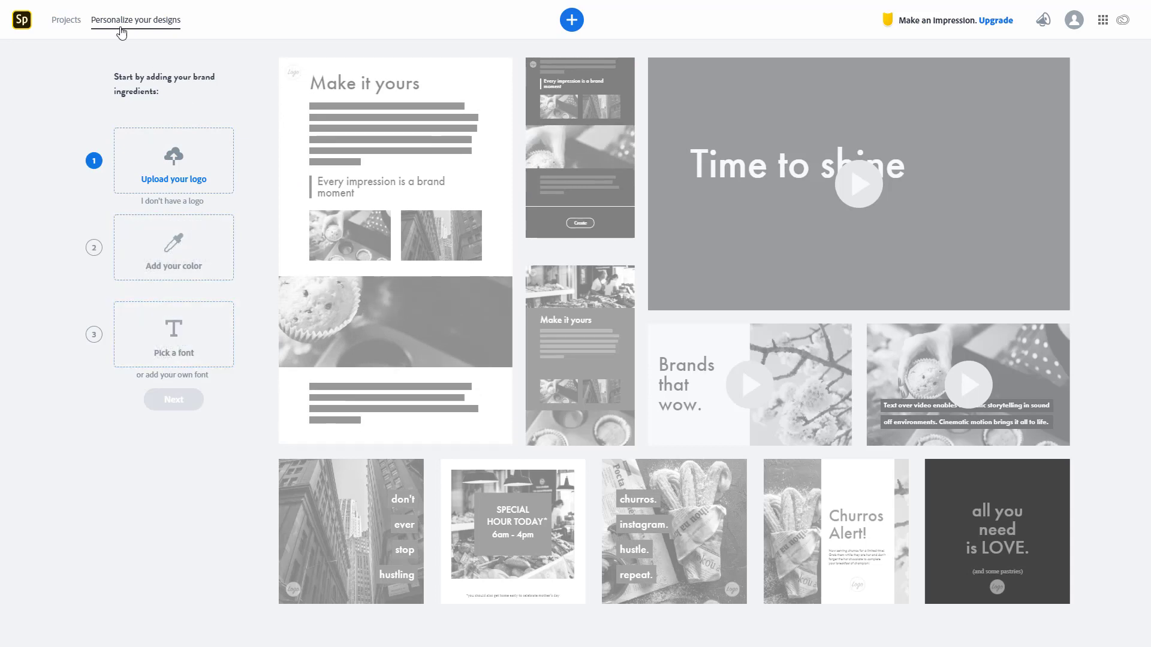
{"action": "left_click", "coordinate": [67, 22]}
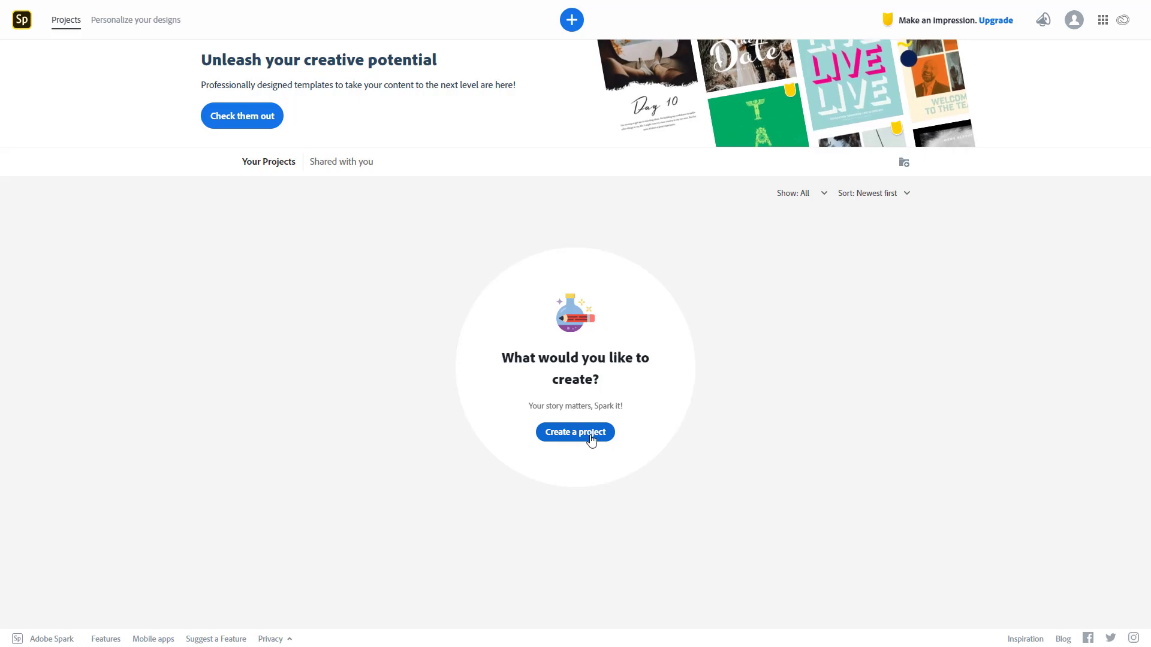
{"action": "left_click", "coordinate": [577, 24]}
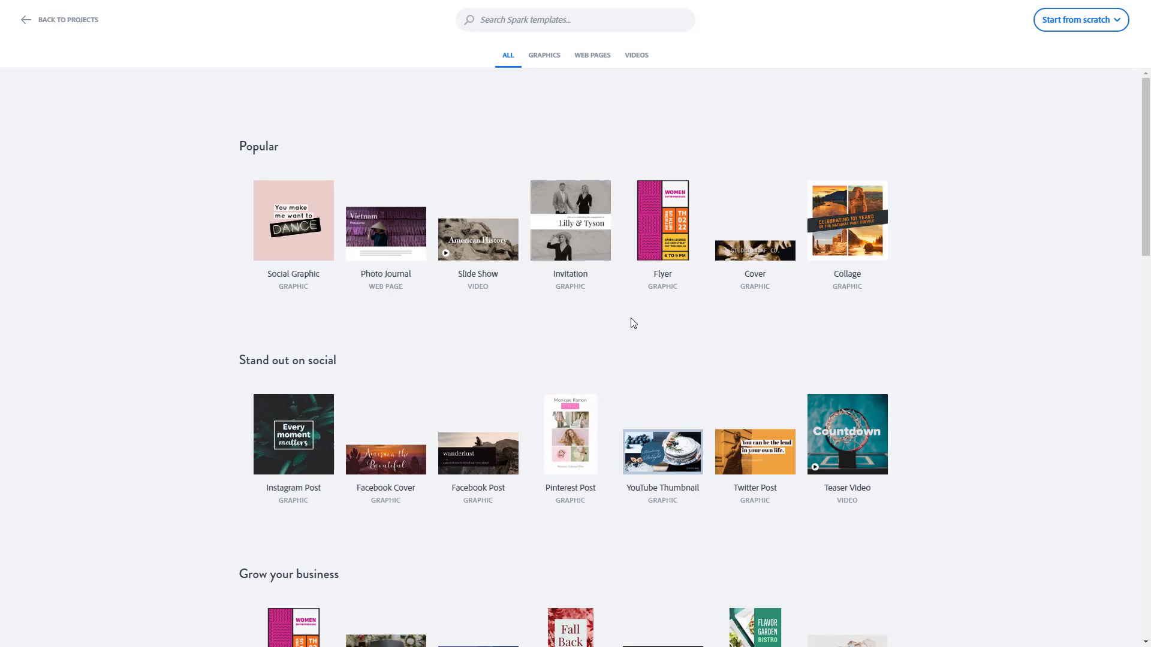
- Start a blank Graphic from scratch at Square size and continue to photo selection
{"action": "left_click", "coordinate": [1107, 24]}
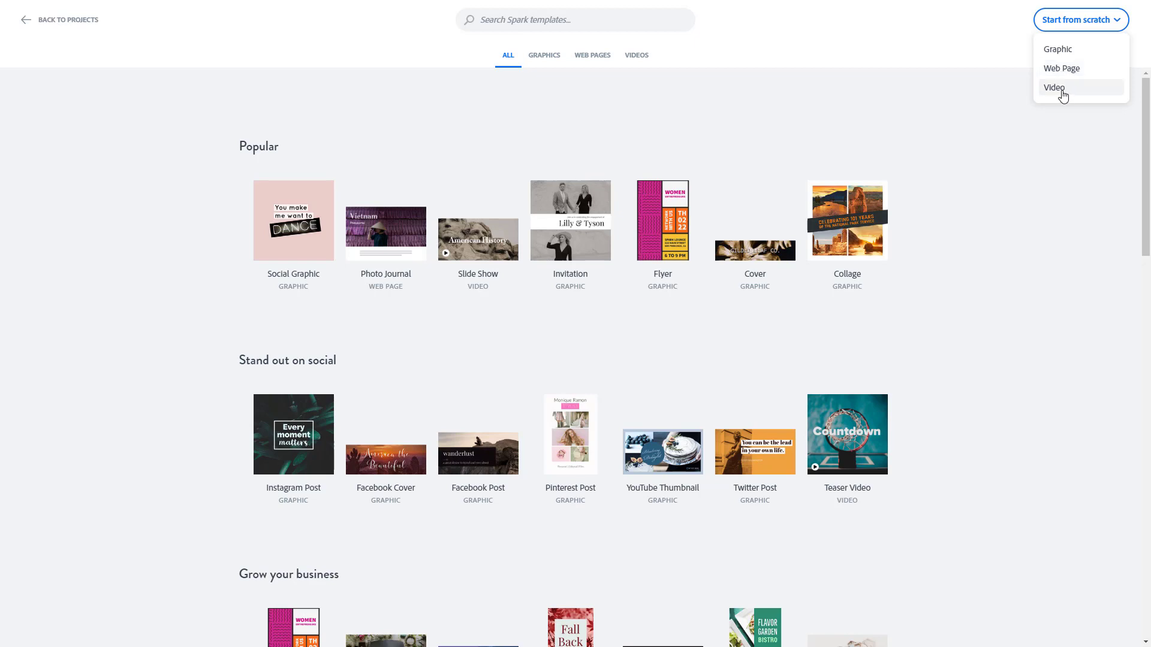
{"action": "left_click", "coordinate": [1060, 50]}
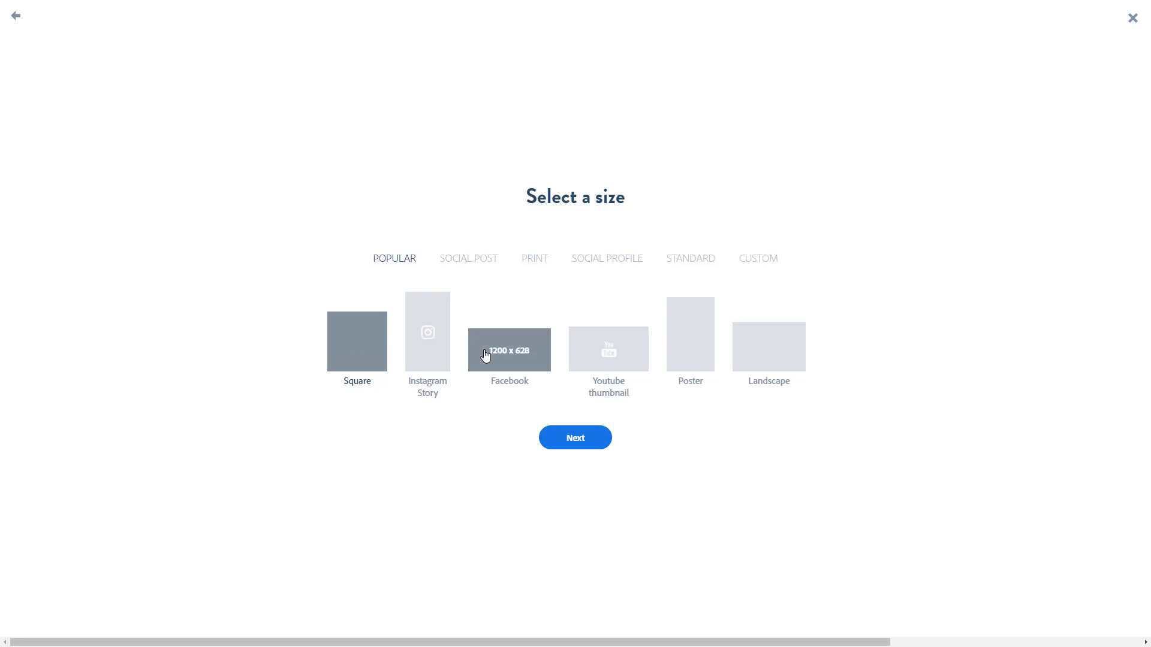
{"action": "left_click", "coordinate": [578, 442]}
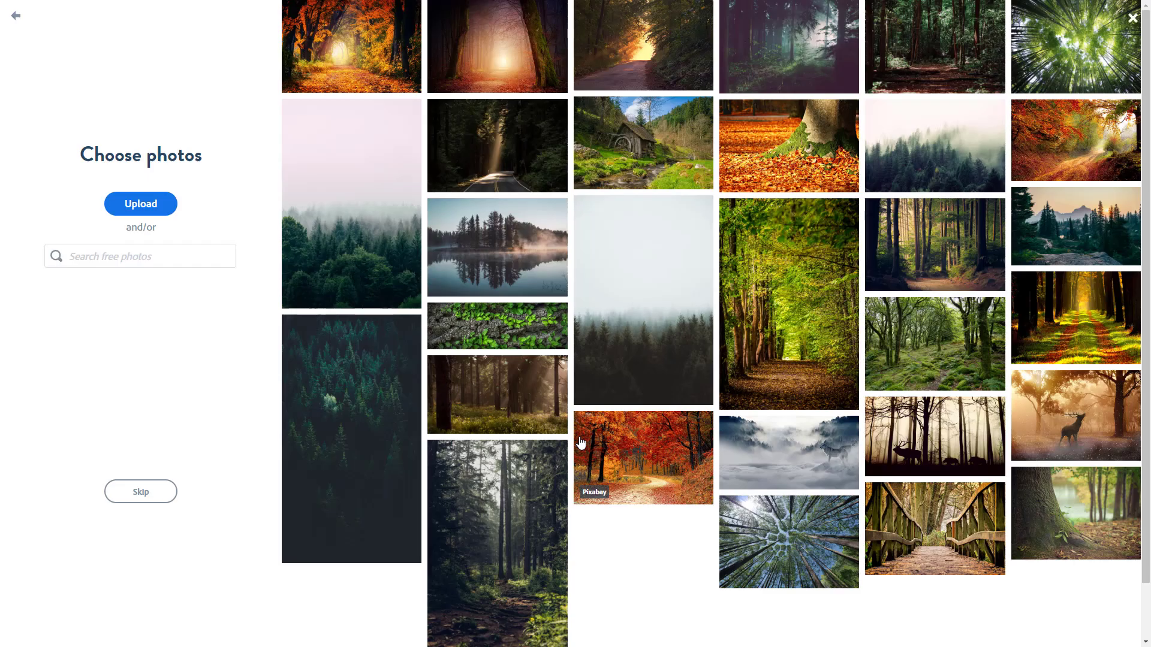
- Skip the Choose photos step to open the Post editor on the yellow default design
{"action": "left_click", "coordinate": [158, 494]}
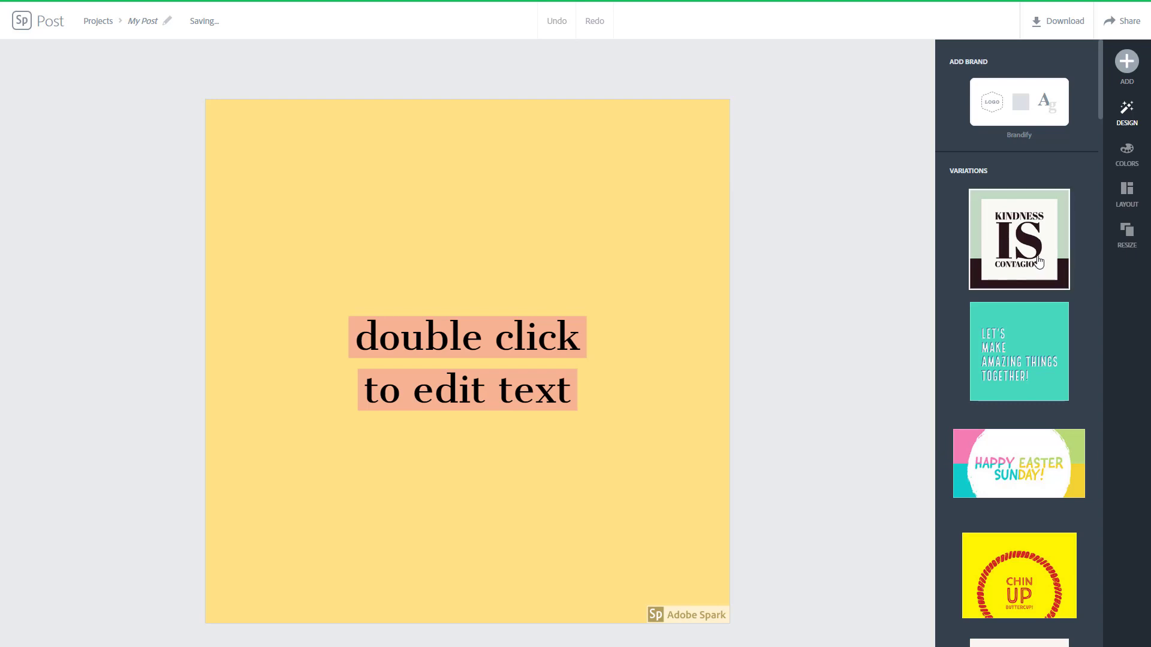
- Apply the Kindness Is Contagious design and replace the placeholder headline with TutorTube
{"action": "left_click", "coordinate": [1021, 241]}
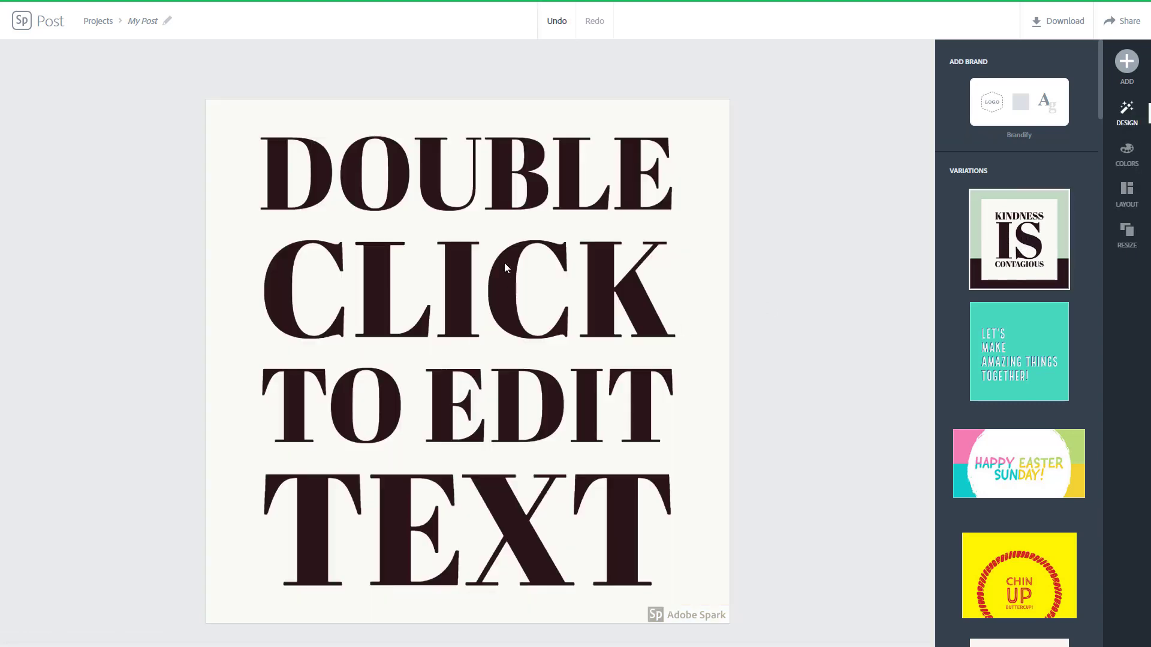
{"action": "double_click", "coordinate": [456, 266]}
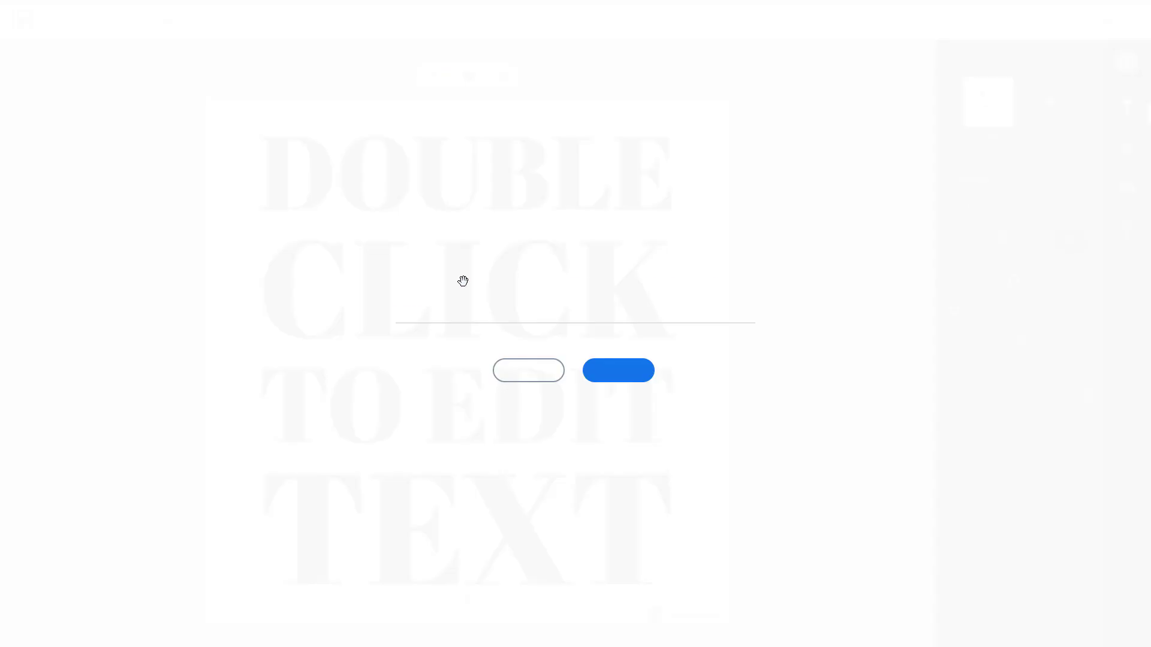
{"action": "key", "text": "ctrl+a"}
{"action": "key", "text": "BackSpace"}
{"action": "left_click", "coordinate": [601, 303]}
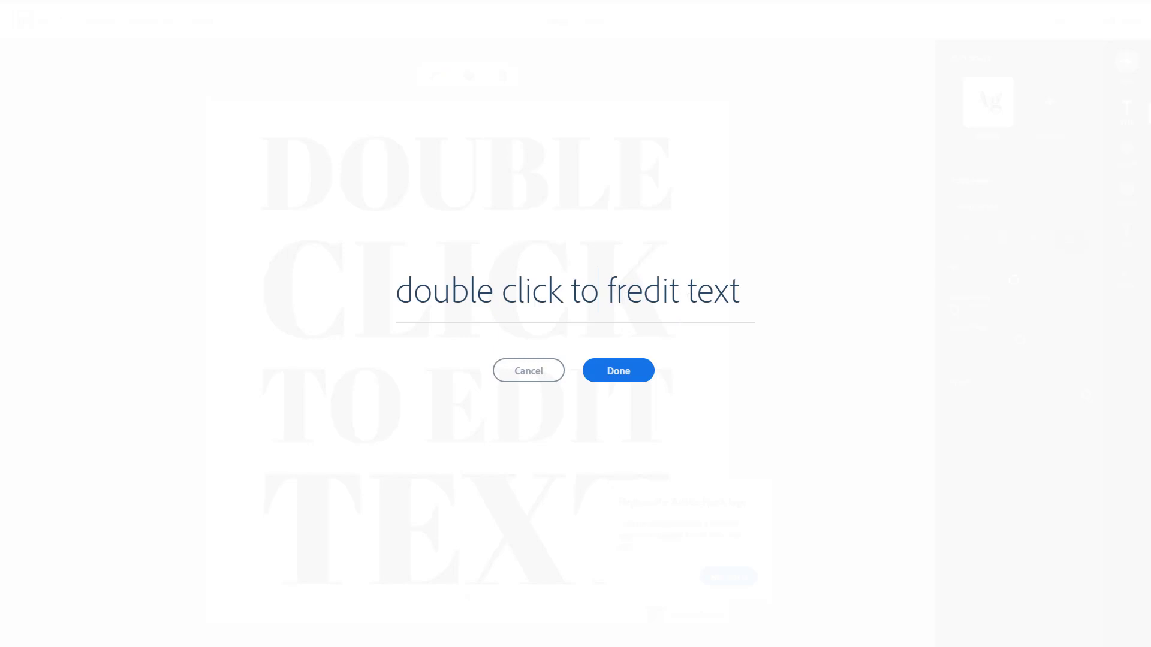
{"action": "left_click_drag", "start_coordinate": [745, 289], "coordinate": [368, 294]}
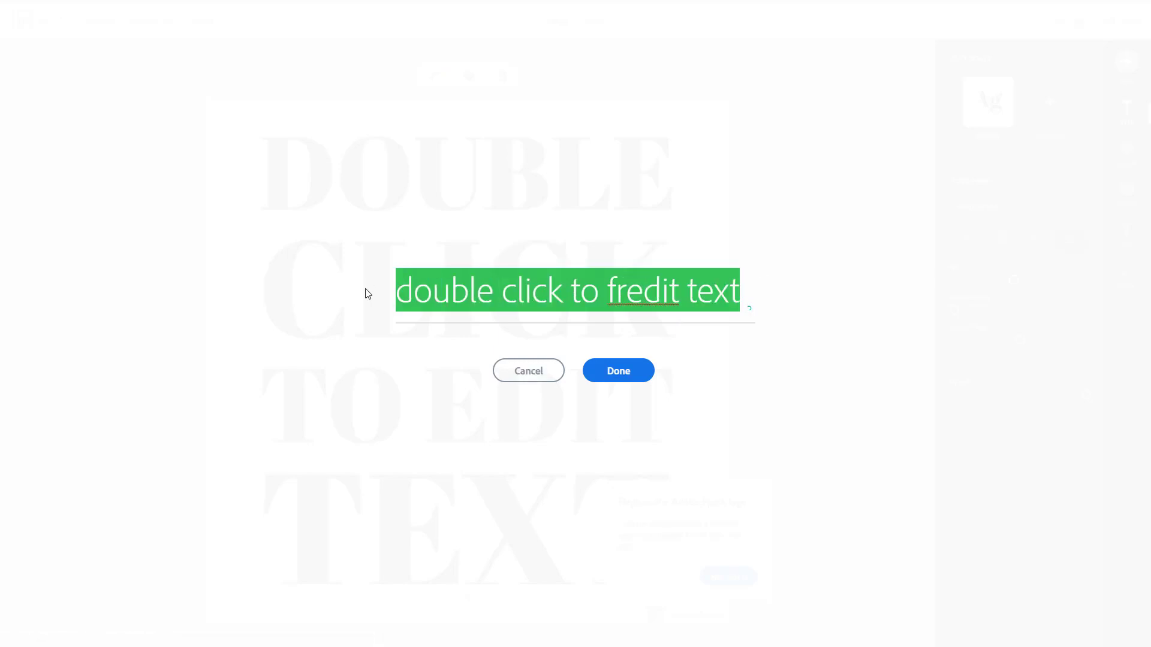
{"action": "type", "text": "Tutoe"}
{"action": "key", "text": "BackSpace"}
{"action": "type", "text": "rTube"}
{"action": "left_click", "coordinate": [597, 370]}
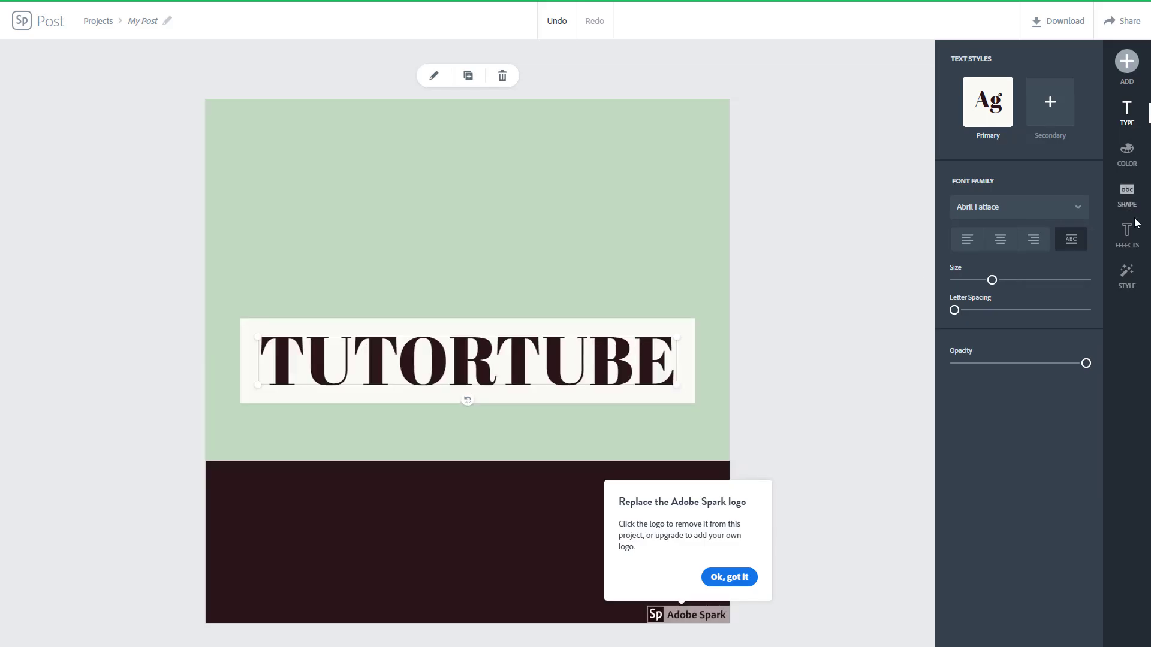
- Move the TUTORTUBE title higher on the post and set its font to Bebas Neue
{"action": "left_click_drag", "start_coordinate": [560, 349], "coordinate": [581, 290]}
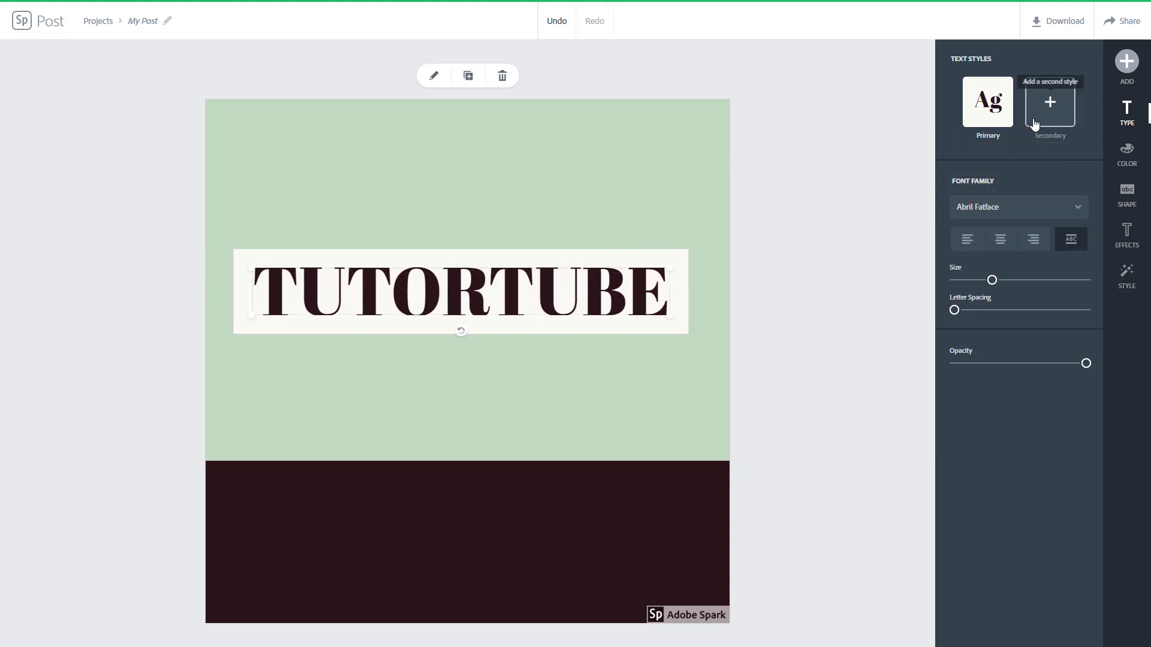
{"action": "left_click", "coordinate": [1051, 208]}
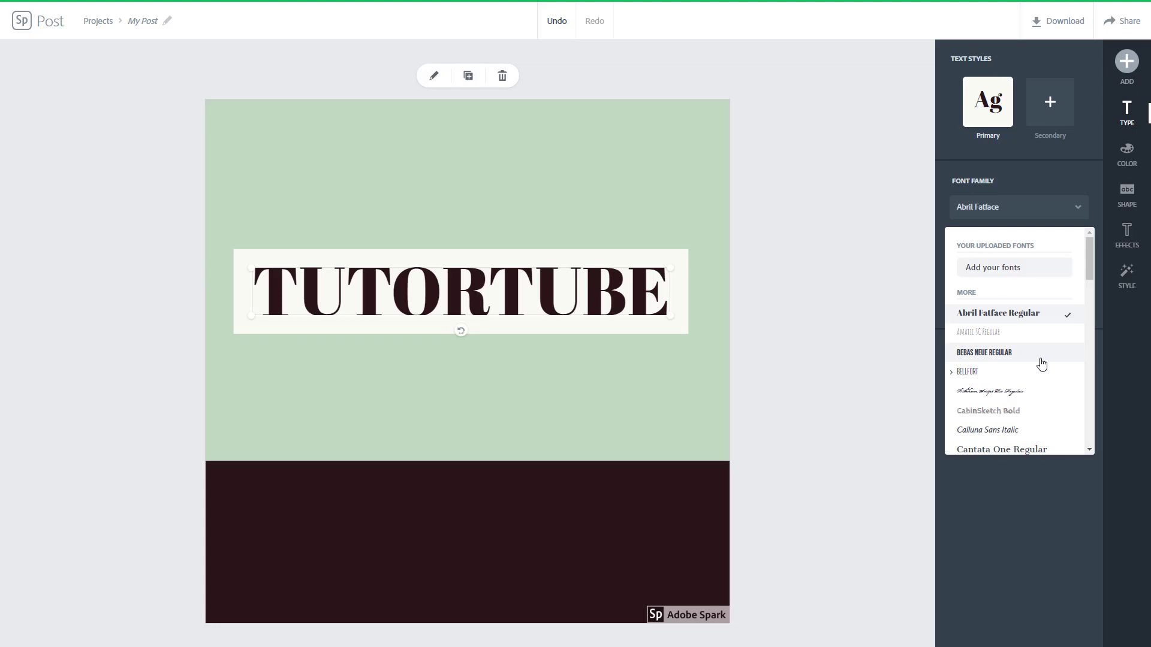
{"action": "left_click", "coordinate": [1019, 353]}
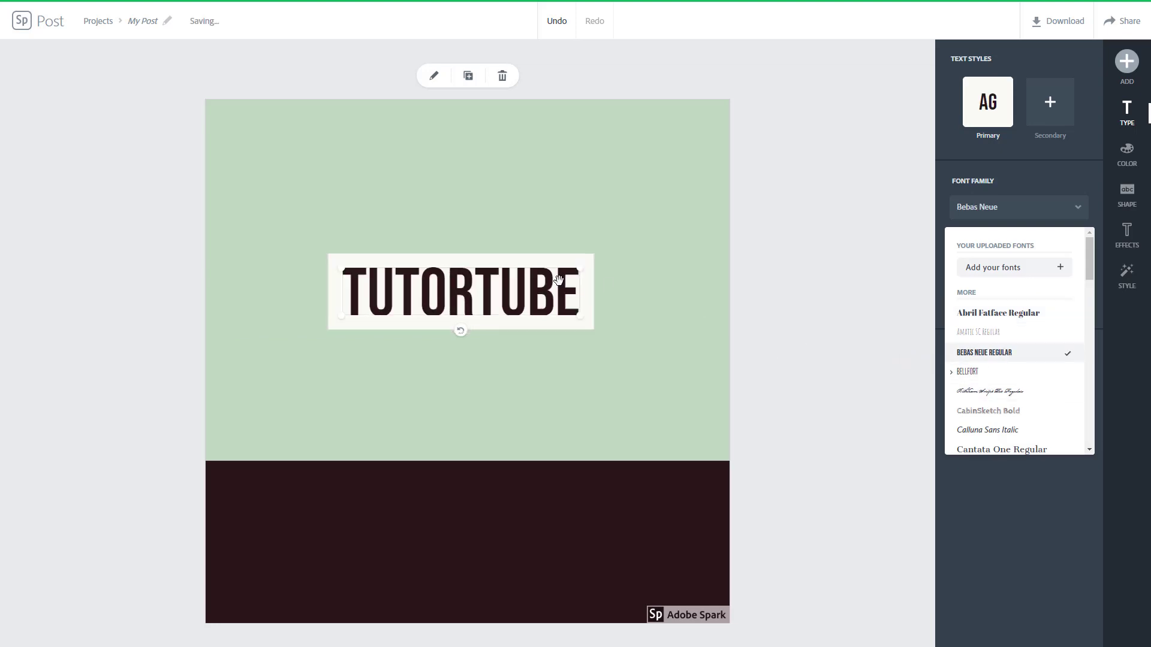
- Try the You Go Girl and Happy Easter Sunday variations, then apply Chin Up Buttercup
{"action": "left_click", "coordinate": [877, 238]}
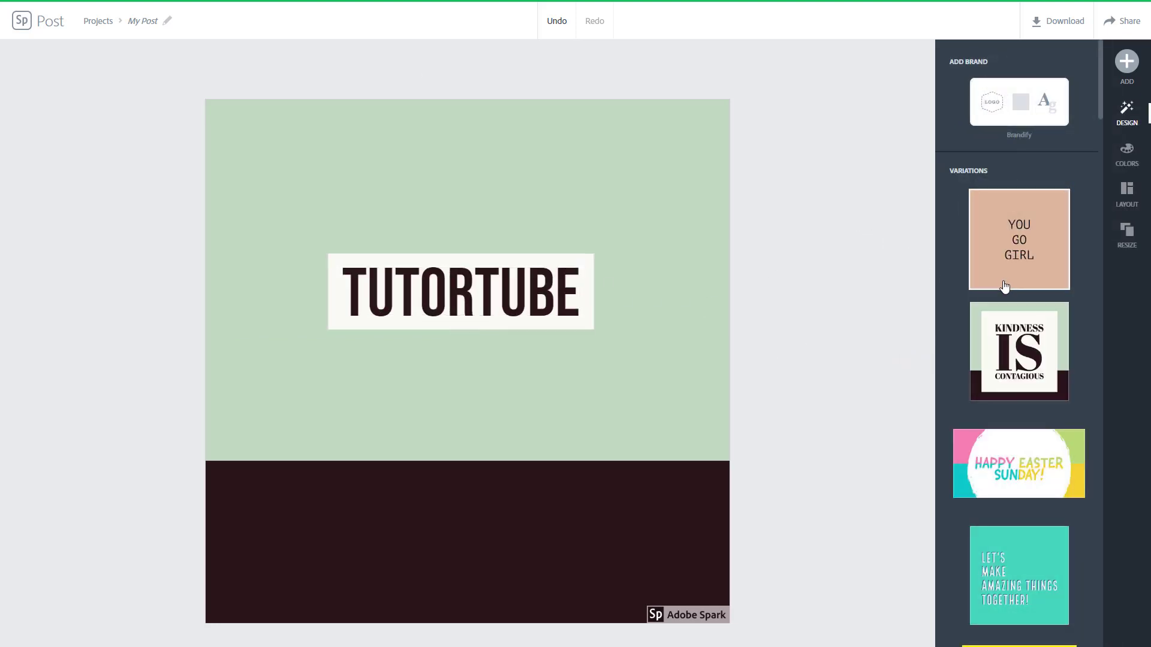
{"action": "left_click", "coordinate": [1013, 266]}
{"action": "scroll", "coordinate": [1020, 301], "scroll_direction": "down", "scroll_amount": 4}
{"action": "left_click", "coordinate": [1045, 246]}
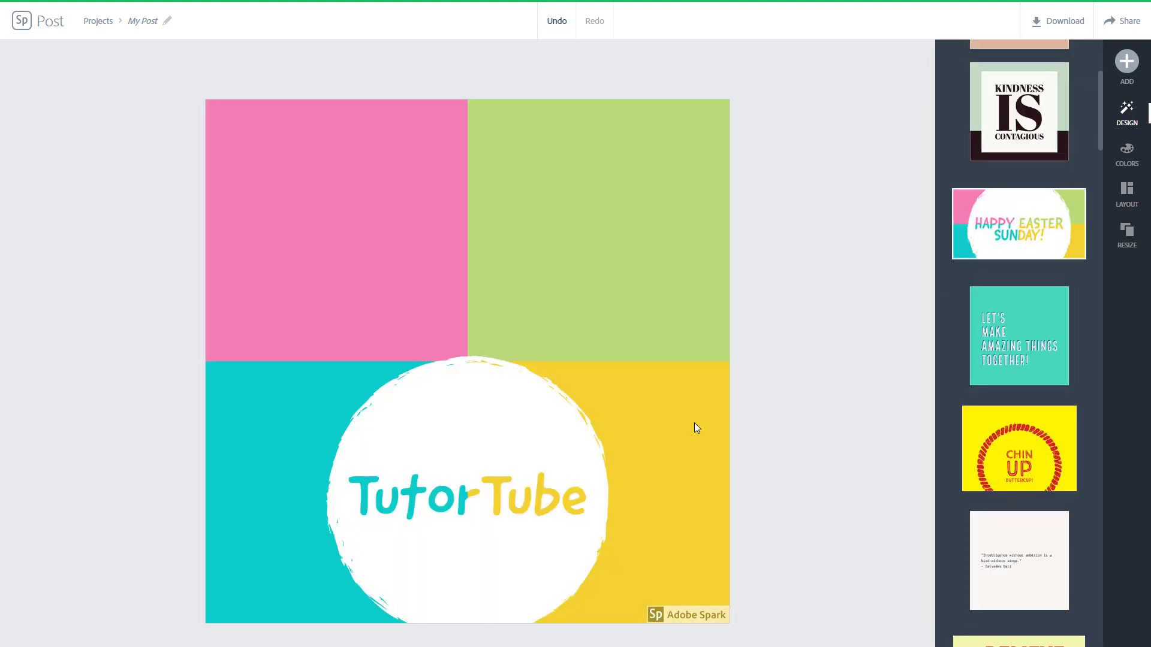
{"action": "scroll", "coordinate": [1019, 300], "scroll_direction": "down", "scroll_amount": 5}
{"action": "left_click", "coordinate": [1019, 150]}
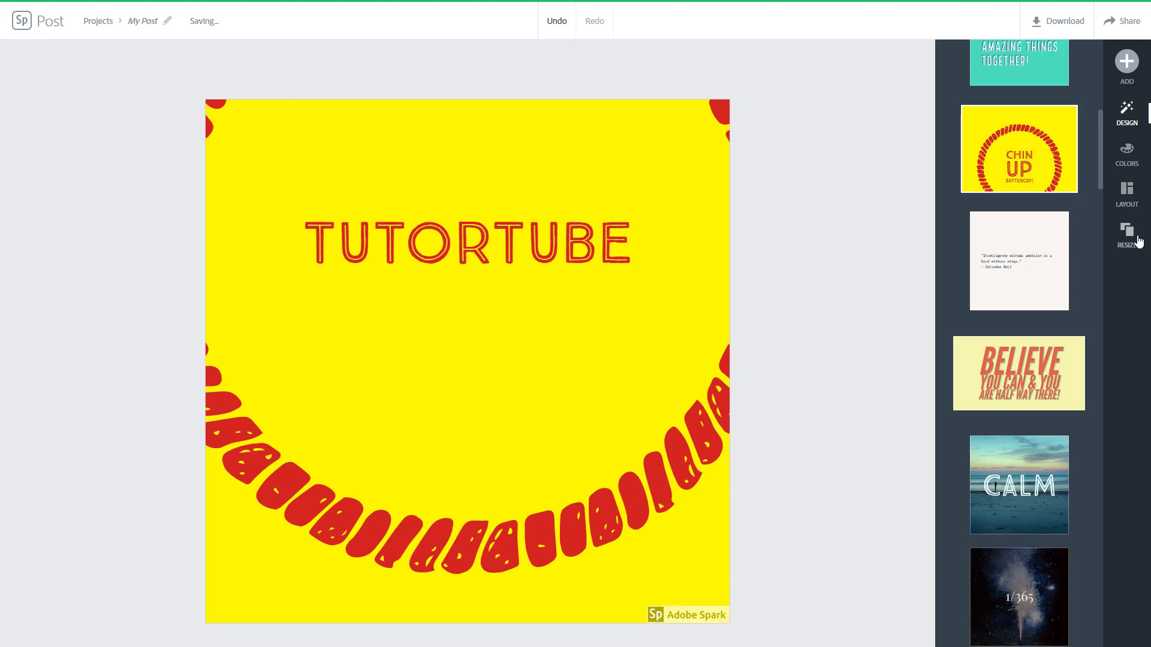
{"action": "left_click", "coordinate": [1133, 202]}
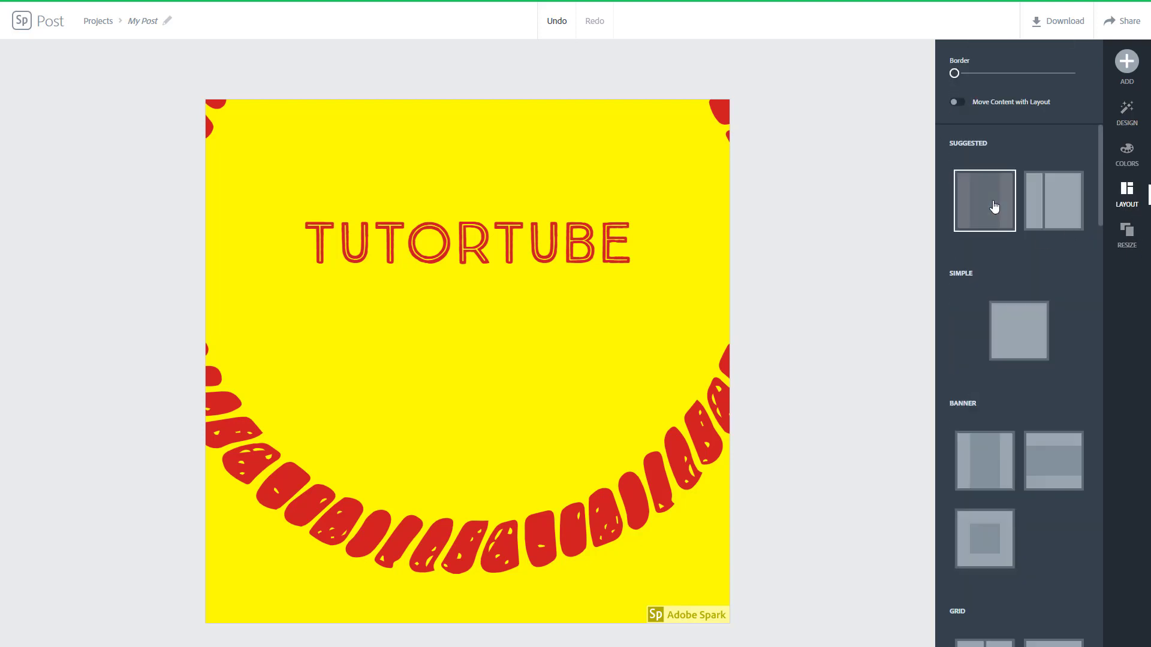
- Apply the green side-column suggested layout, resize the post to Widescreen, and save it
{"action": "left_click", "coordinate": [994, 206]}
{"action": "left_click", "coordinate": [1004, 474]}
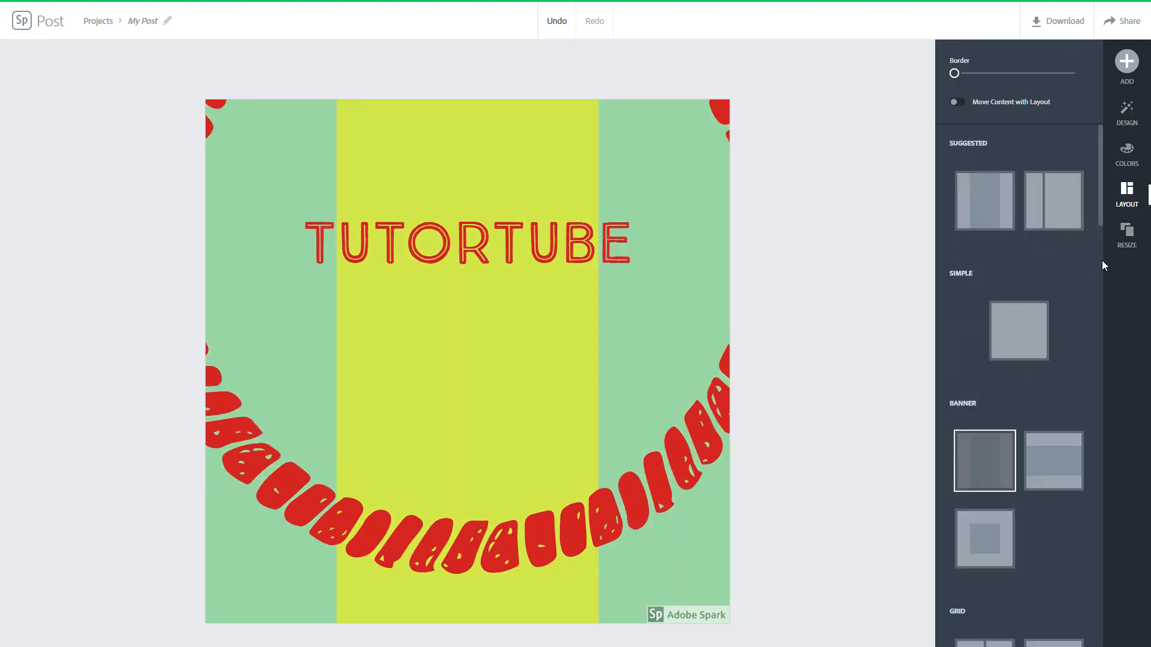
{"action": "left_click", "coordinate": [1127, 234]}
{"action": "scroll", "coordinate": [1029, 442], "scroll_direction": "down", "scroll_amount": 2}
{"action": "left_click", "coordinate": [1032, 410]}
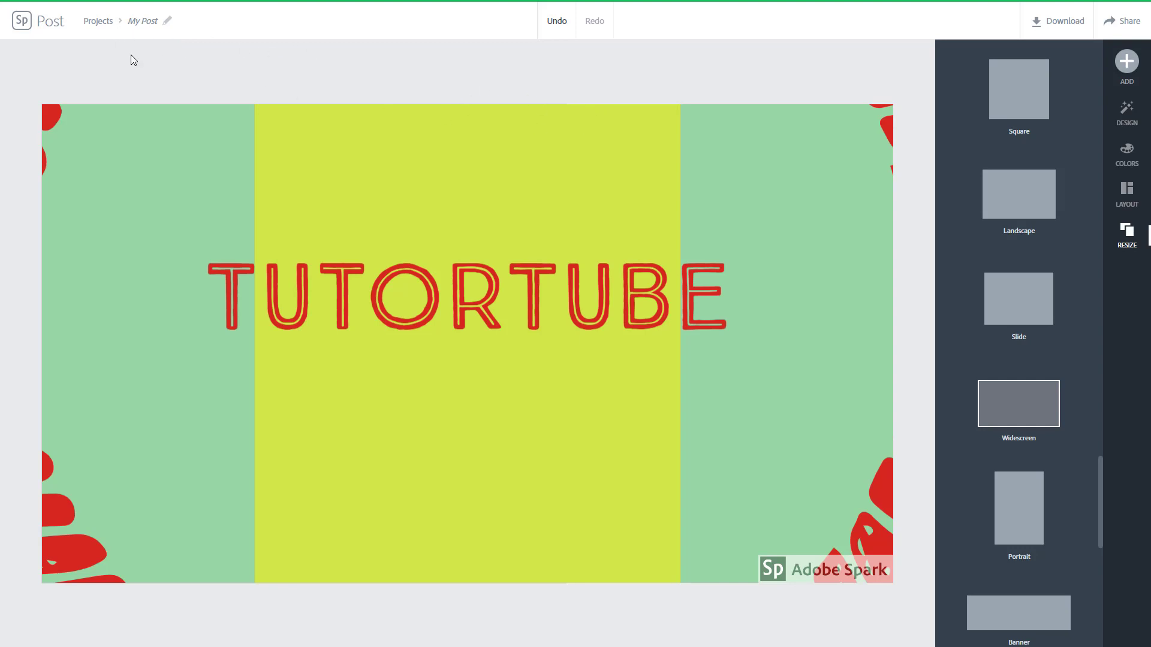
{"action": "left_click", "coordinate": [100, 24]}
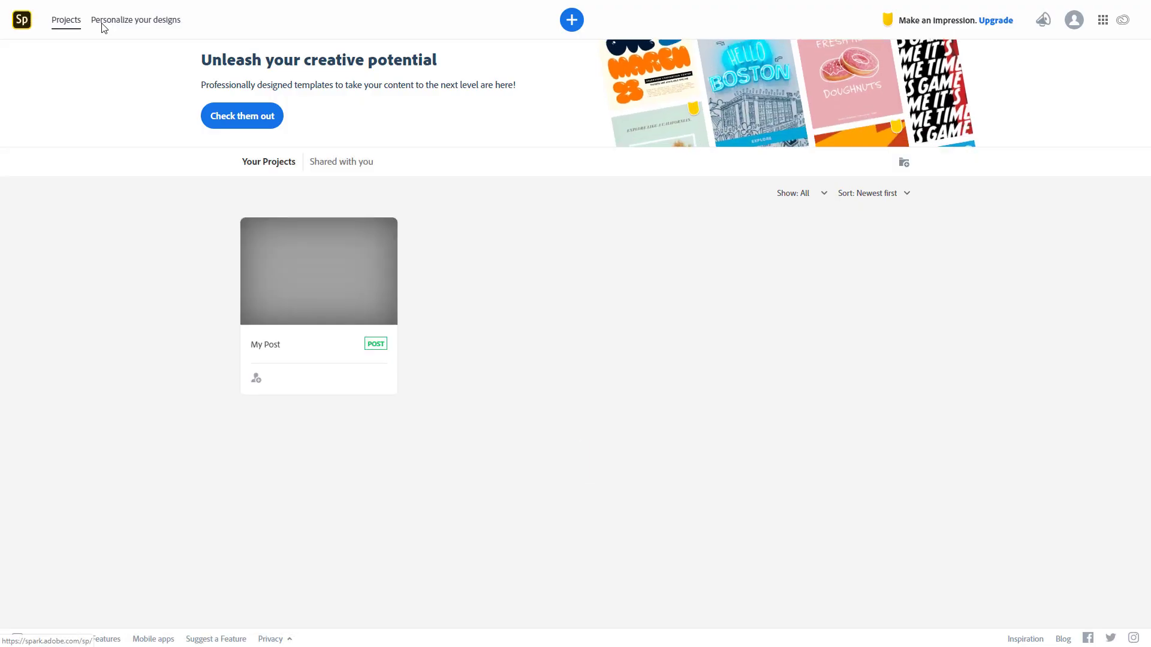
- Create a new web page from the Newsletter template under Web Pages
{"action": "mouse_move", "coordinate": [327, 262]}
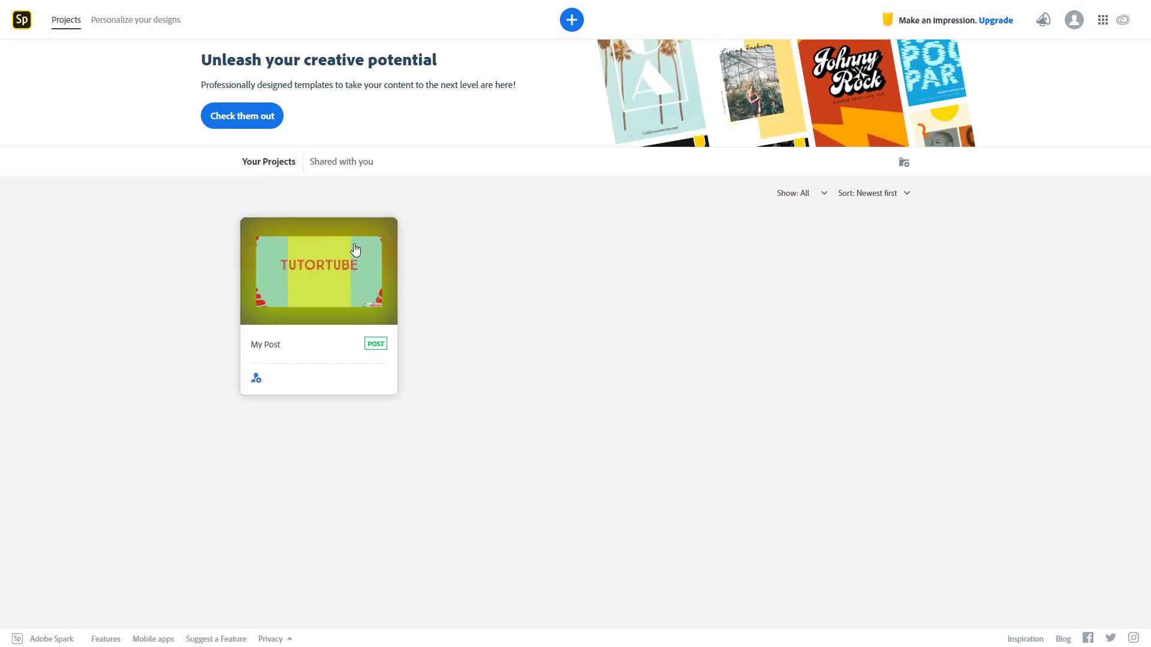
{"action": "left_click", "coordinate": [571, 21]}
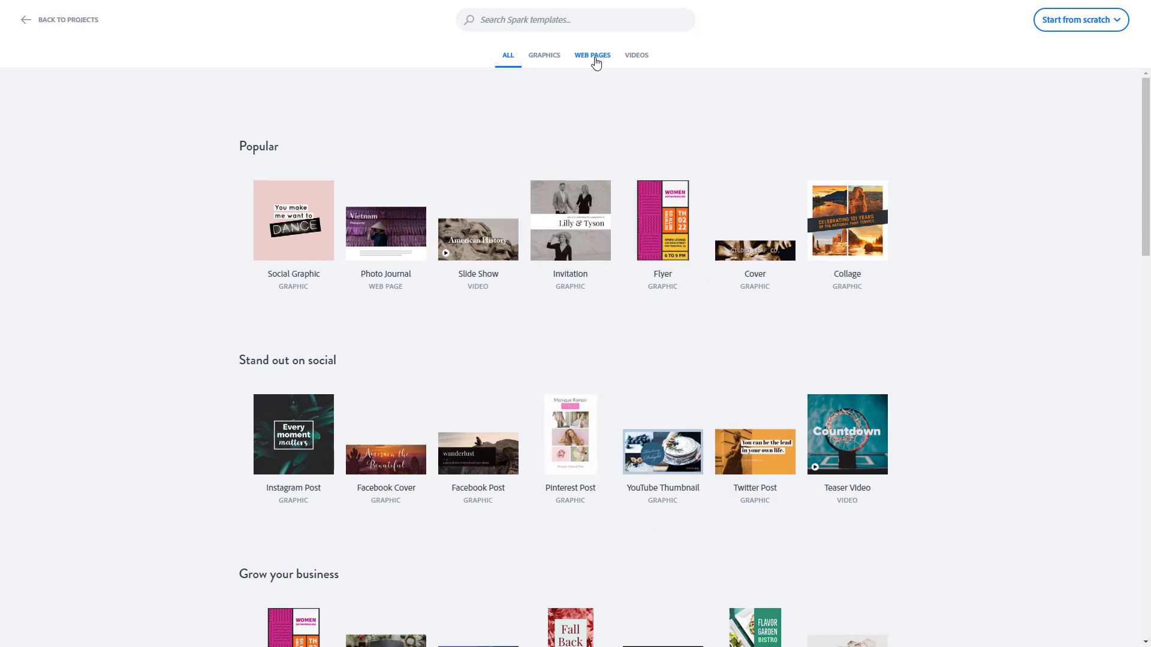
{"action": "left_click", "coordinate": [596, 62]}
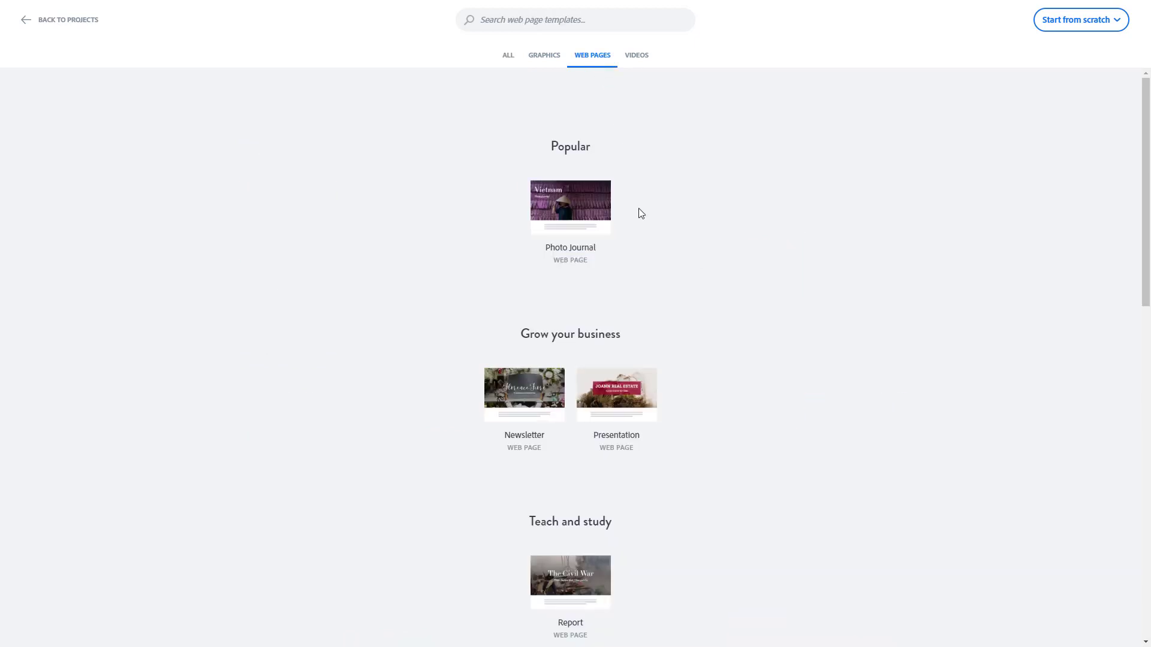
{"action": "mouse_move", "coordinate": [594, 231]}
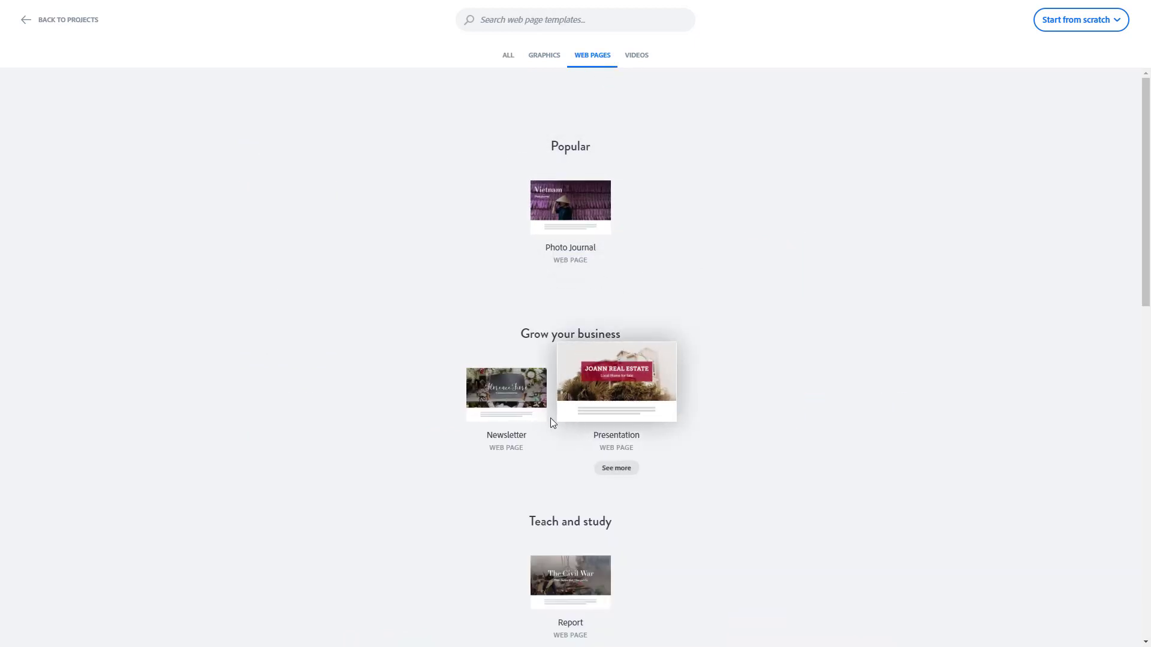
{"action": "mouse_move", "coordinate": [527, 416]}
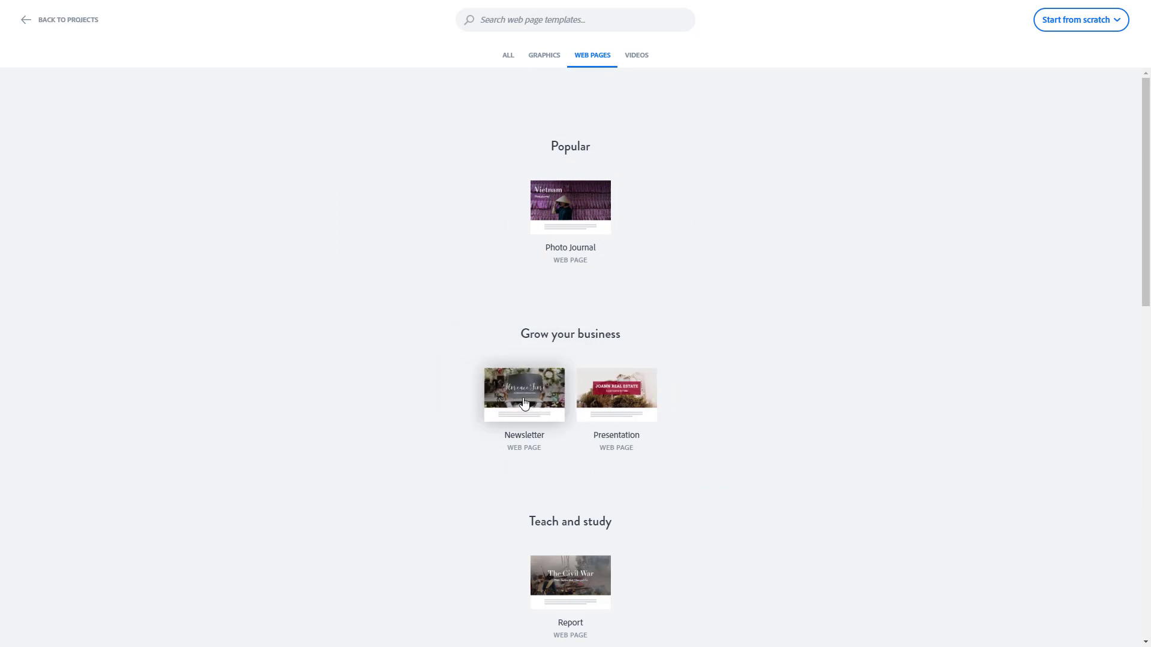
{"action": "left_click", "coordinate": [537, 386]}
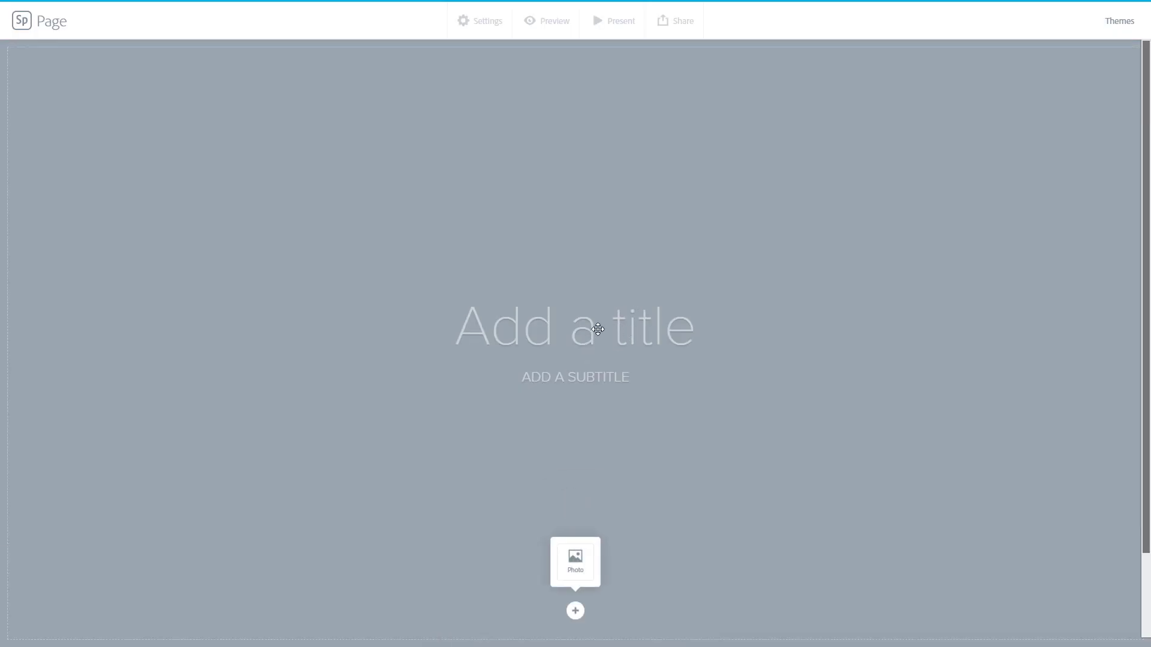
- Title the page TutorTube, subtitle it LESSONS AT YOUR CONVENIENCE, and start adding a header photo
{"action": "left_click", "coordinate": [581, 330]}
{"action": "type", "text": "TutorTube"}
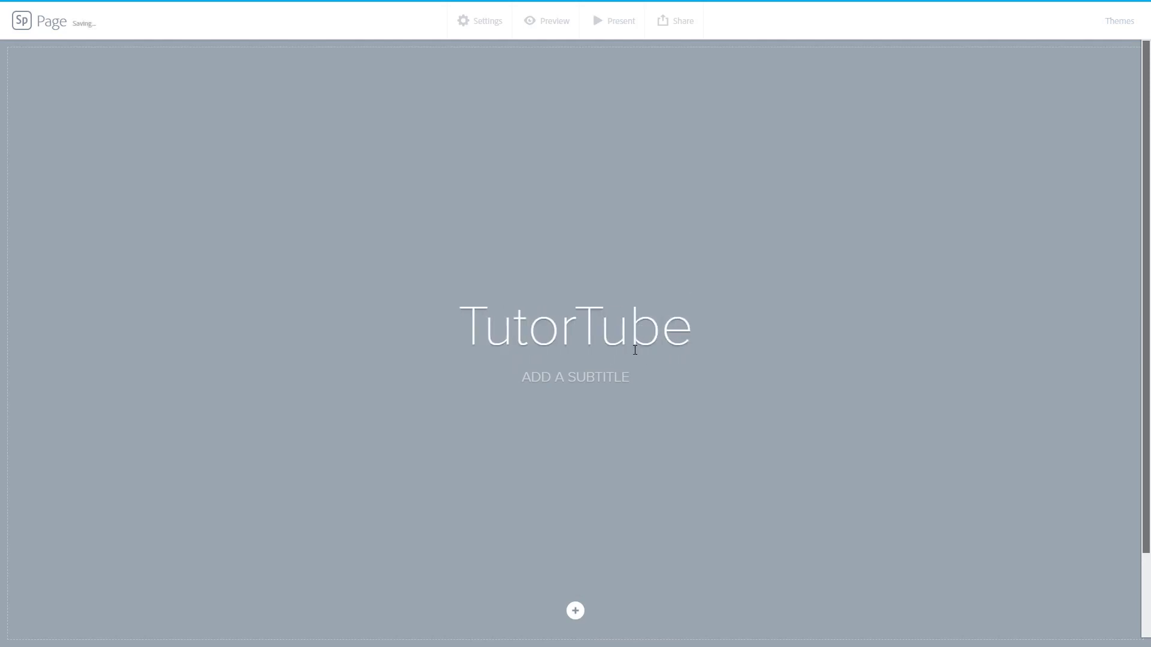
{"action": "left_click", "coordinate": [608, 383]}
{"action": "type", "text": "LESSONS &"}
{"action": "type", "text": "T YOUR"}
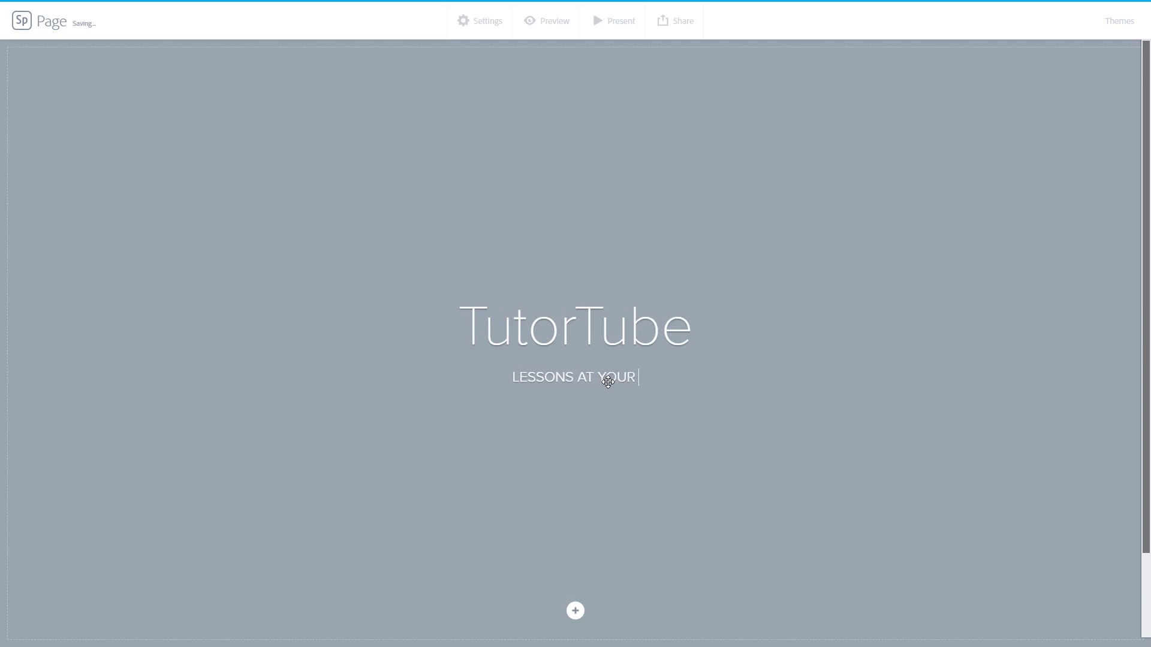
{"action": "type", "text": " CONVENIENCE"}
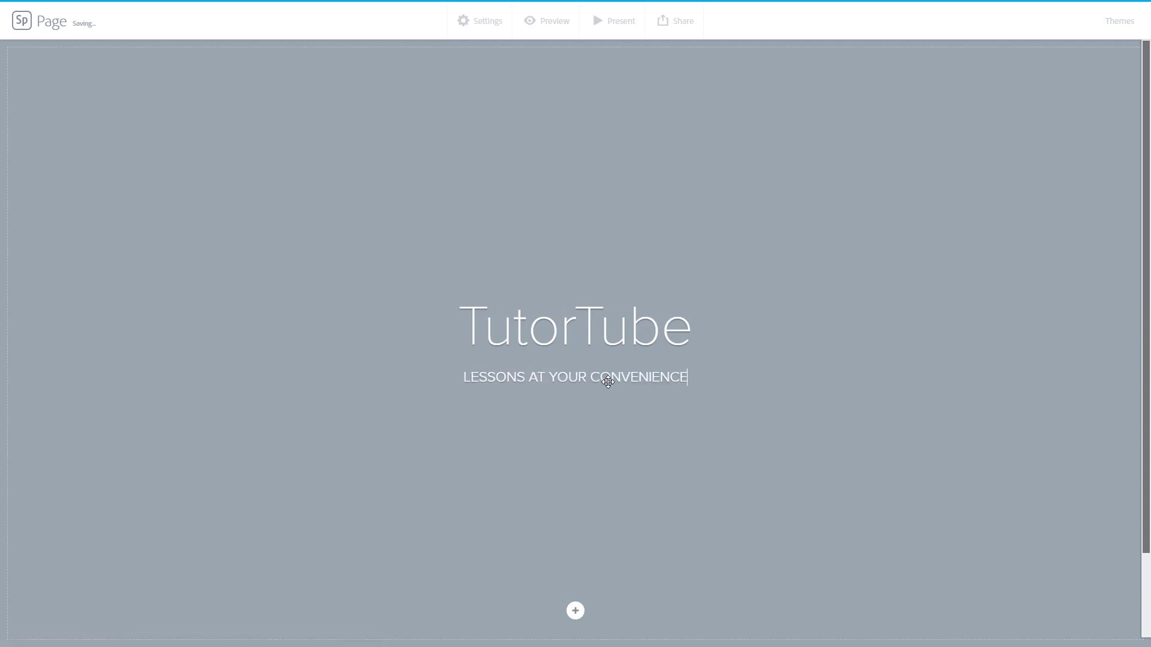
{"action": "key", "text": "Return"}
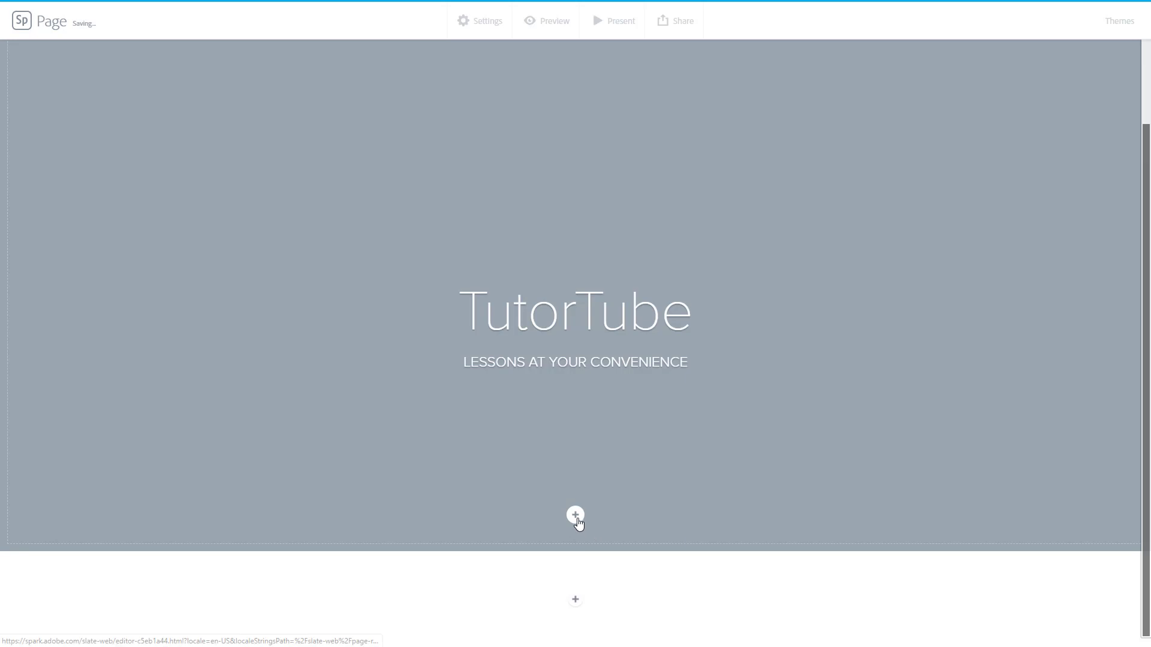
{"action": "left_click", "coordinate": [576, 516]}
{"action": "left_click", "coordinate": [576, 561]}
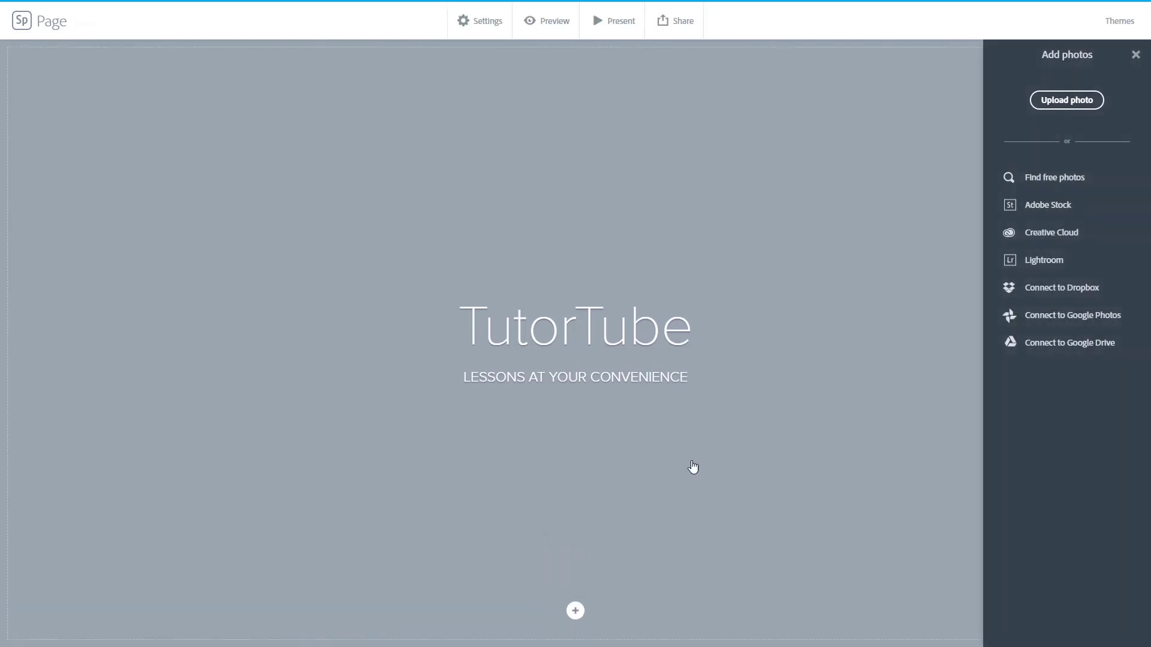
- Search free photos for 'computer' and set the keyboard close-up as the header background
{"action": "left_click", "coordinate": [1040, 178]}
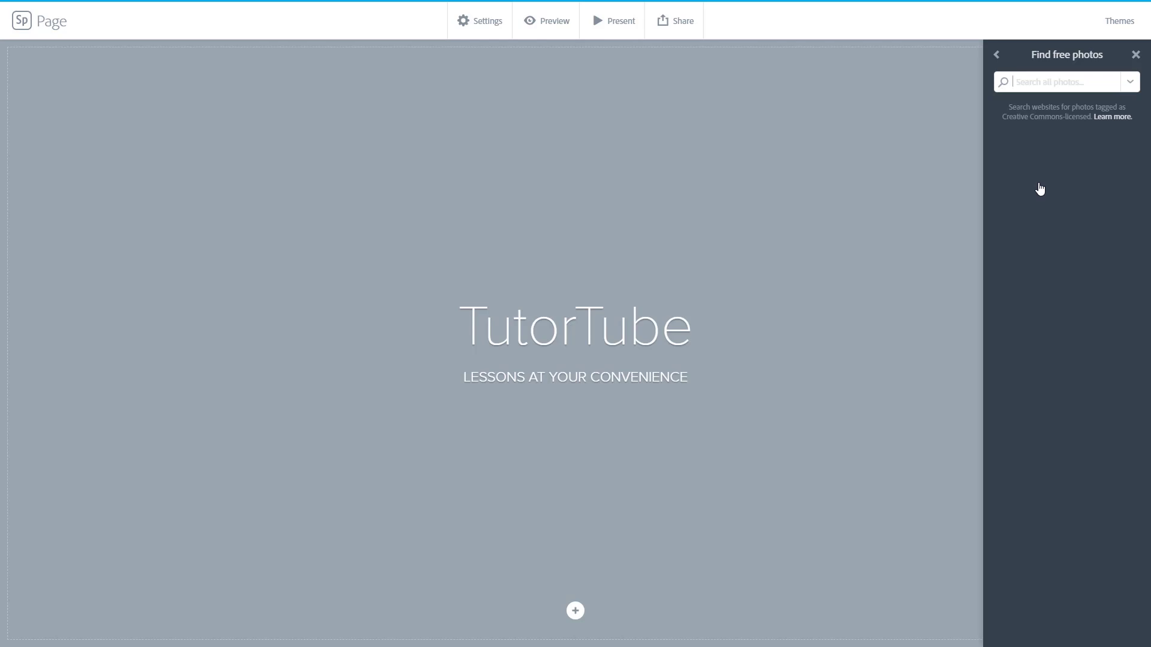
{"action": "type", "text": "computer"}
{"action": "key", "text": "Return"}
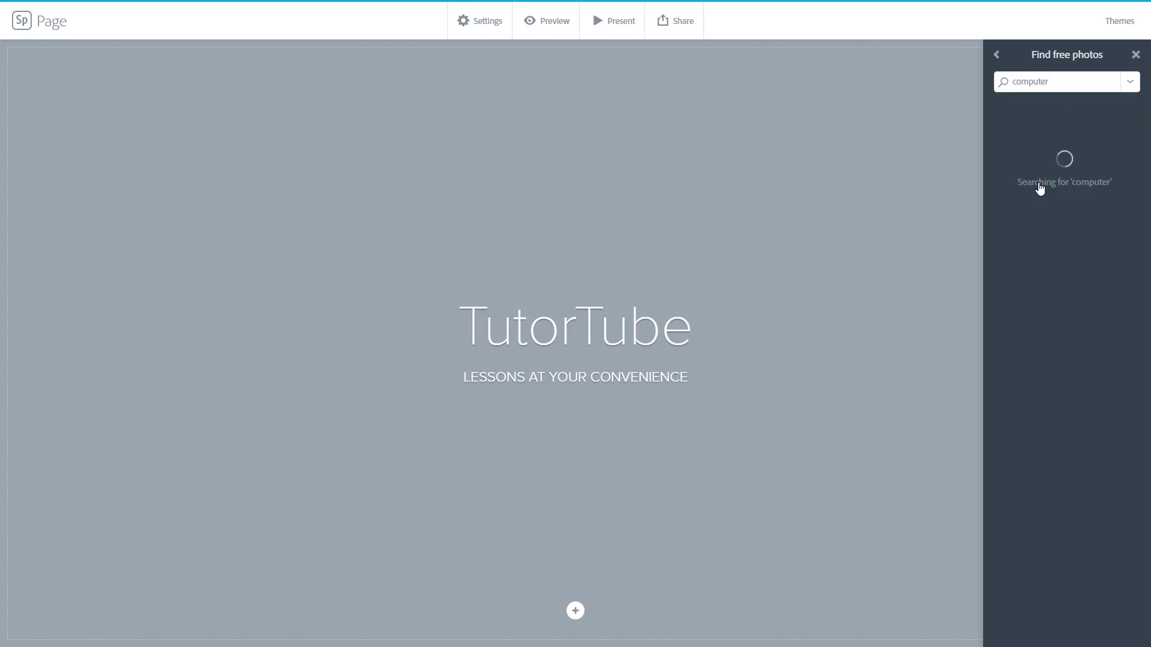
{"action": "left_click", "coordinate": [1049, 177]}
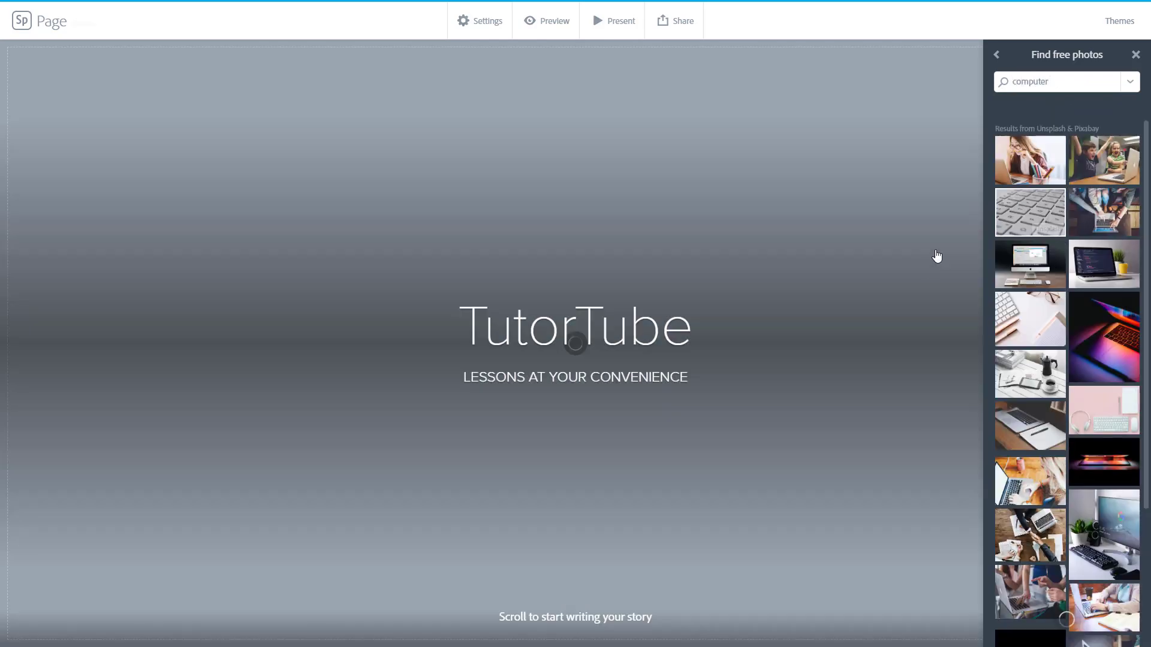
{"action": "scroll", "coordinate": [797, 327], "scroll_direction": "down", "scroll_amount": 1}
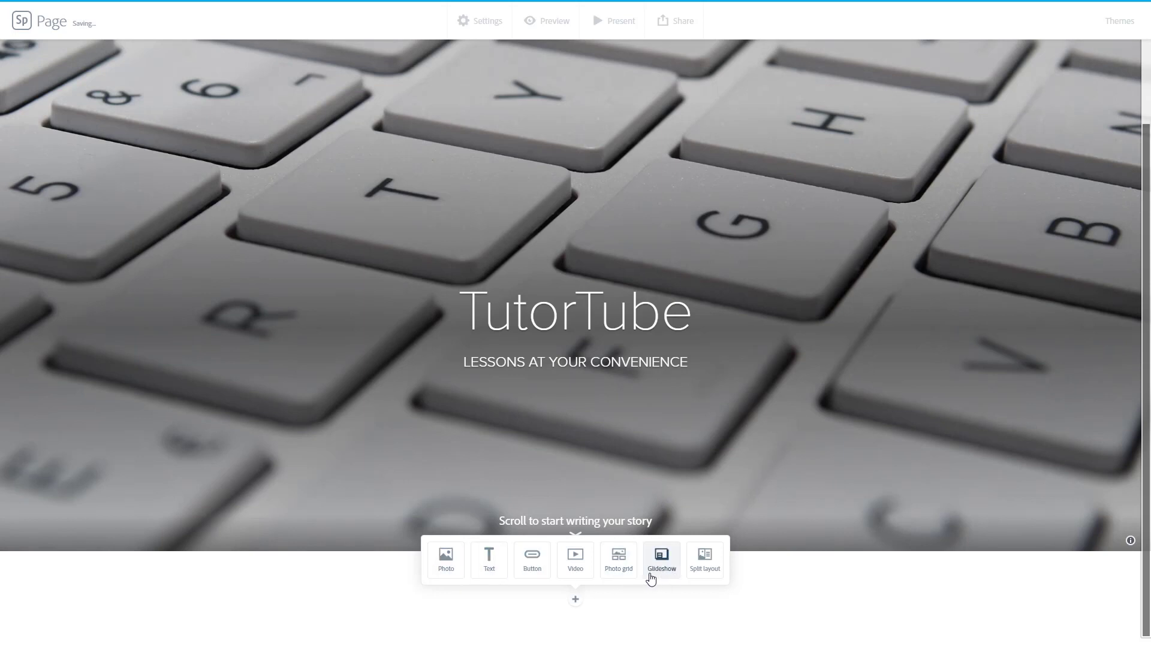
{"action": "left_click", "coordinate": [627, 566]}
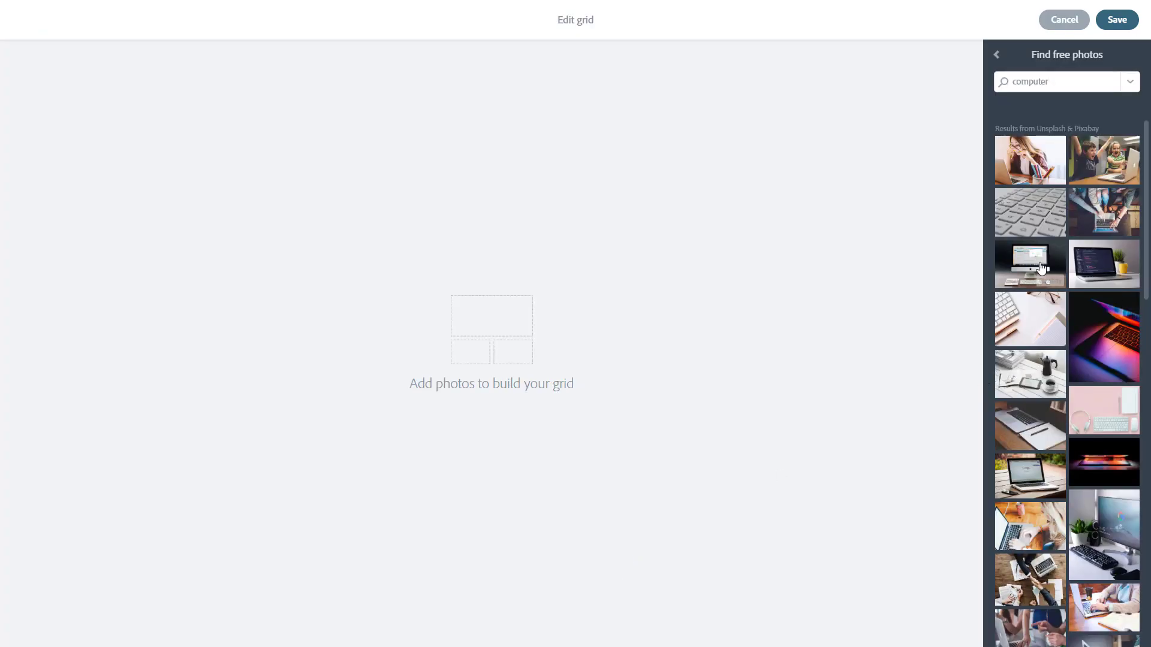
- Fill the photo grid with the iMac, code laptop and colourful laptop photos, and save it
{"action": "left_click_drag", "start_coordinate": [1042, 264], "coordinate": [646, 367]}
{"action": "left_click", "coordinate": [1020, 256]}
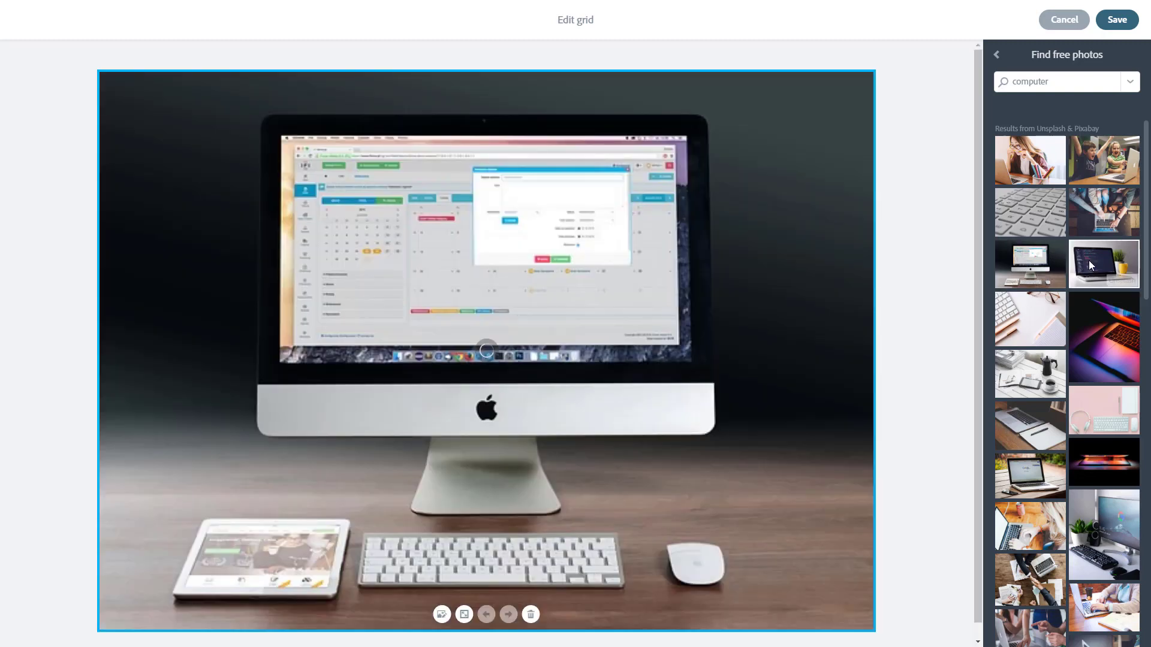
{"action": "left_click", "coordinate": [1097, 269]}
{"action": "left_click", "coordinate": [1106, 307]}
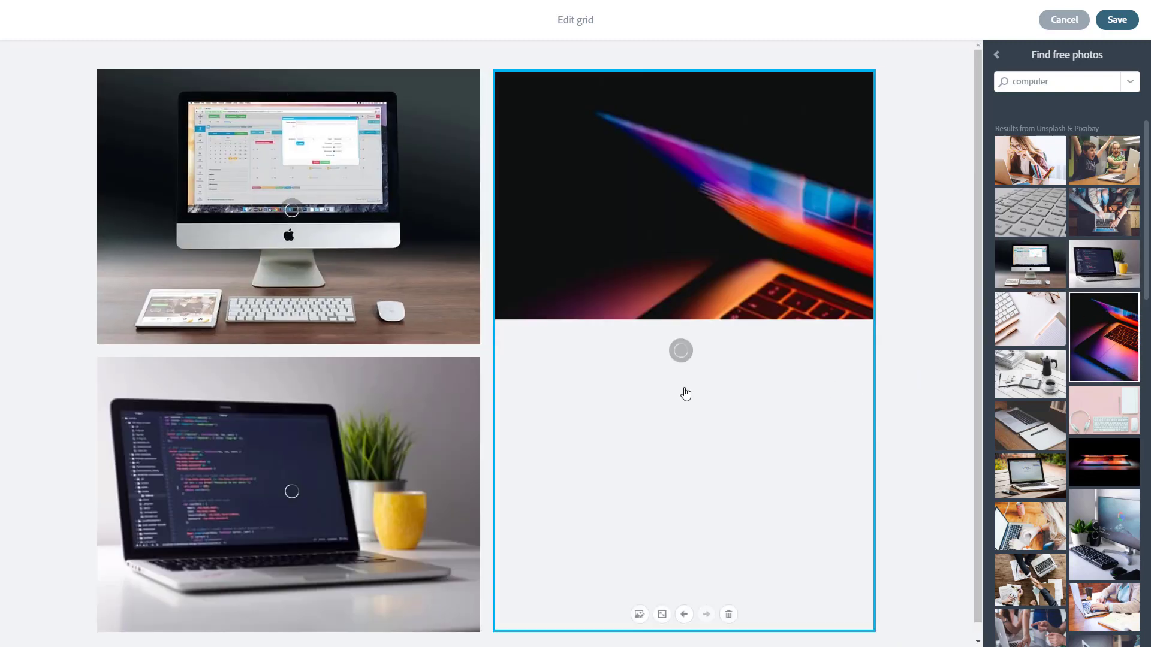
{"action": "left_click", "coordinate": [1117, 19]}
- Scroll through the finished TutorTube page and return to the projects list
{"action": "scroll", "coordinate": [767, 339], "scroll_direction": "up", "scroll_amount": 5}
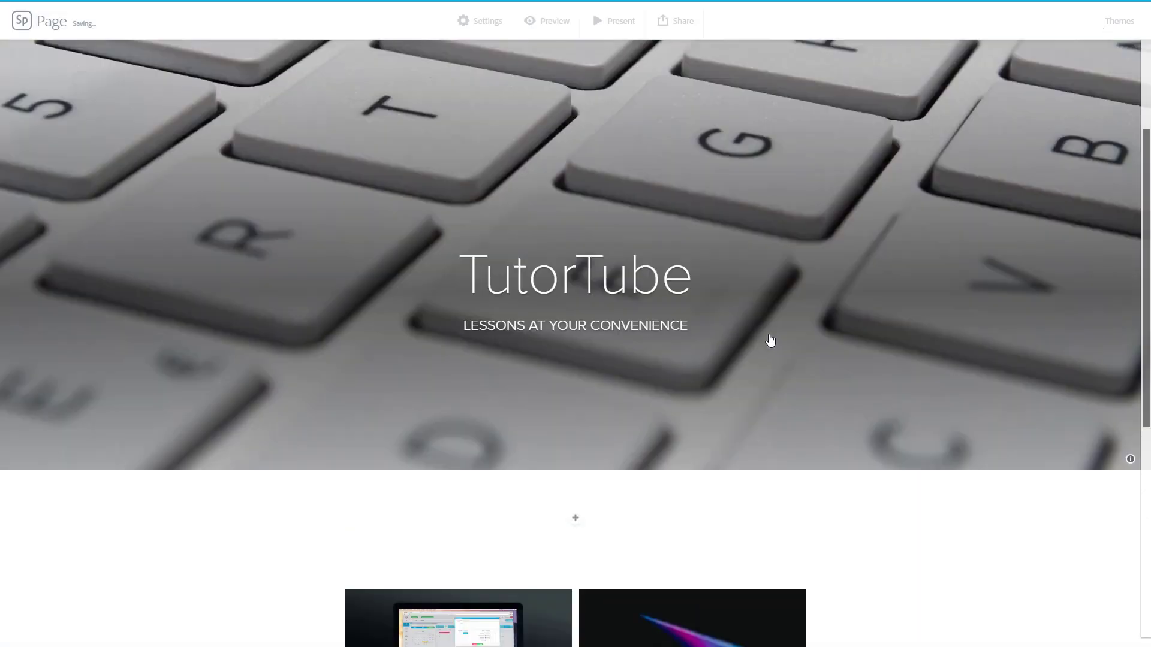
{"action": "scroll", "coordinate": [770, 341], "scroll_direction": "down", "scroll_amount": 7}
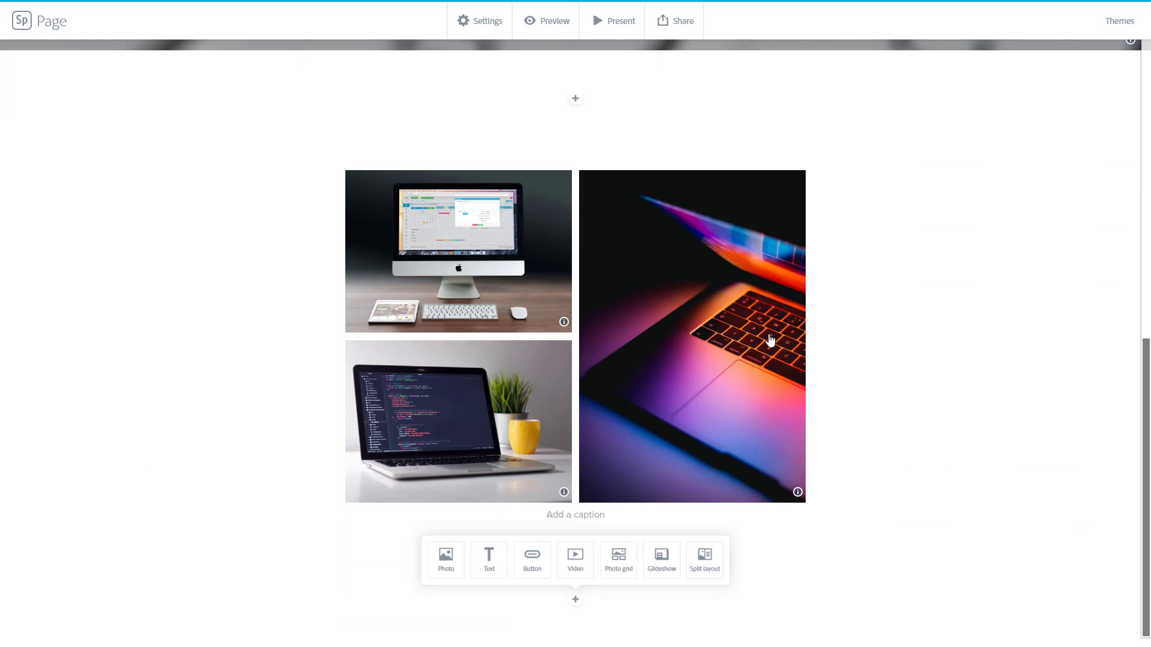
{"action": "scroll", "coordinate": [769, 341], "scroll_direction": "up", "scroll_amount": 4}
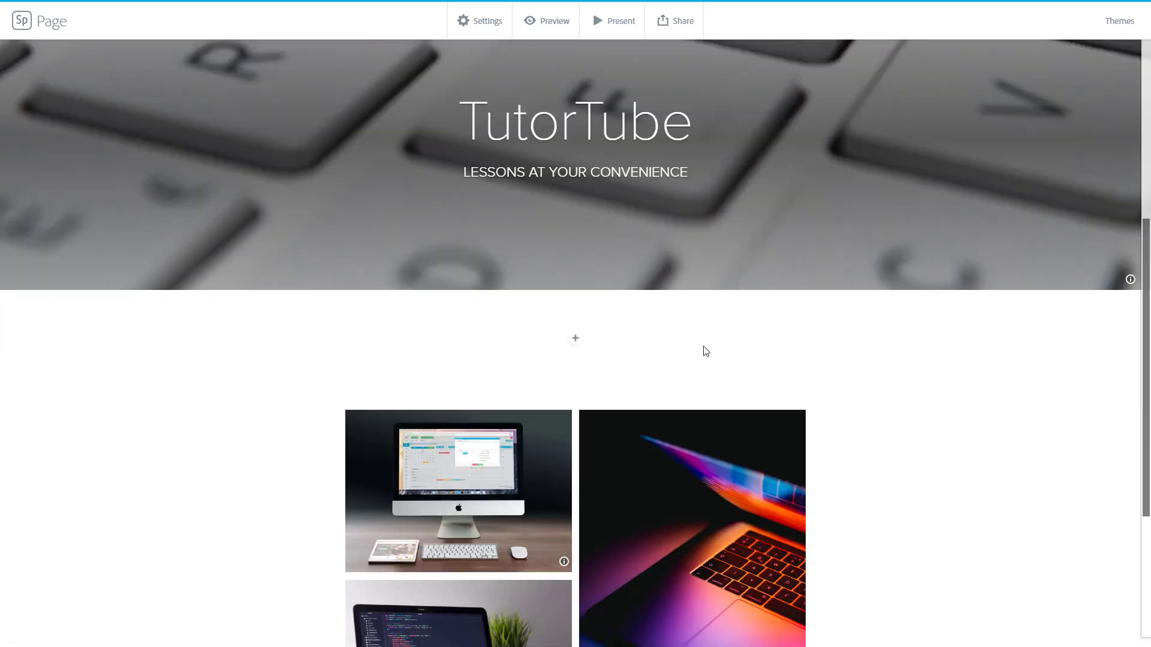
{"action": "scroll", "coordinate": [664, 380], "scroll_direction": "up", "scroll_amount": 5}
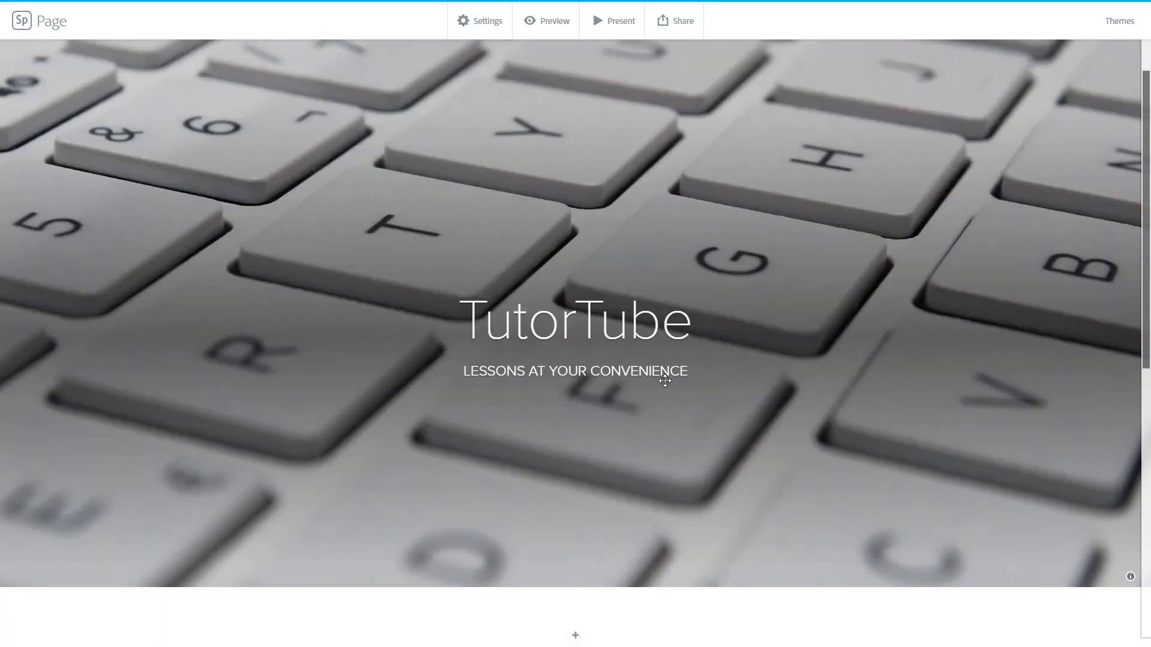
{"action": "scroll", "coordinate": [664, 379], "scroll_direction": "down", "scroll_amount": 9}
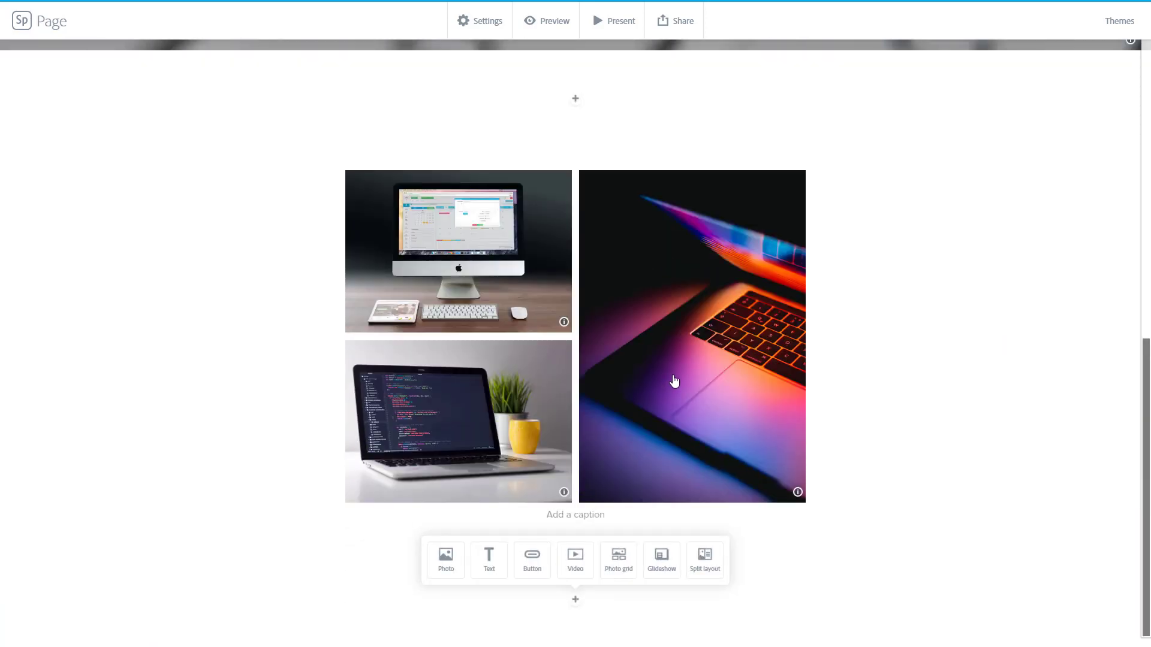
{"action": "scroll", "coordinate": [674, 380], "scroll_direction": "up", "scroll_amount": 10}
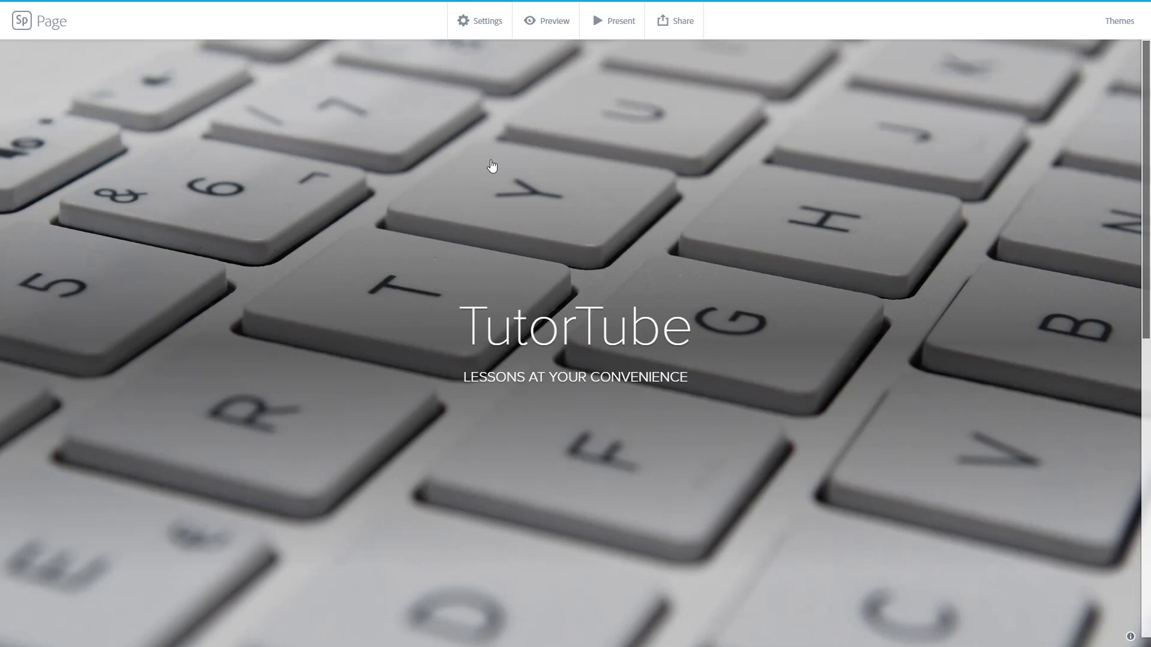
{"action": "left_click", "coordinate": [22, 27]}
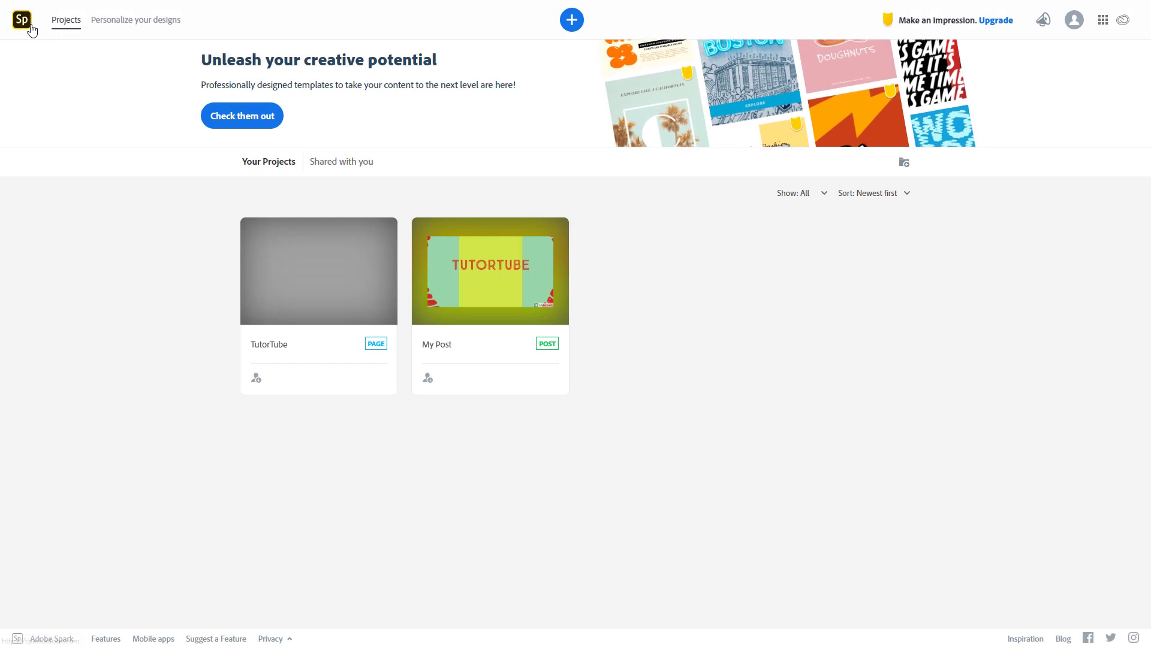
- Start a new blank video project using Start from scratch > Video on the Videos tab
{"action": "left_click", "coordinate": [572, 22]}
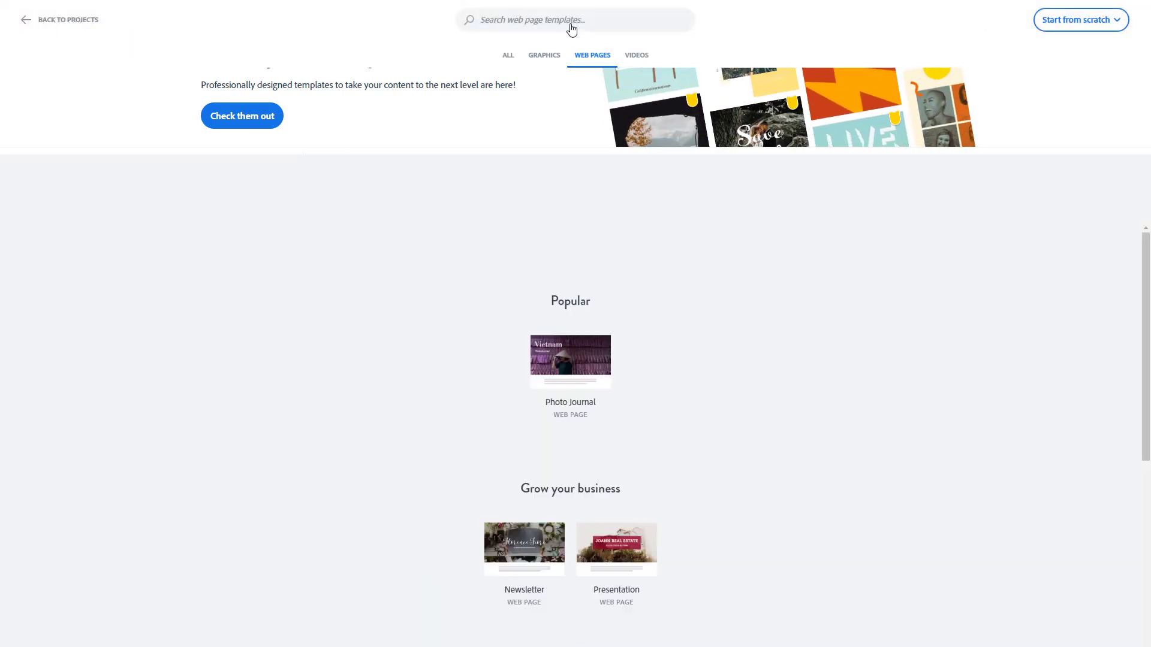
{"action": "left_click", "coordinate": [645, 59]}
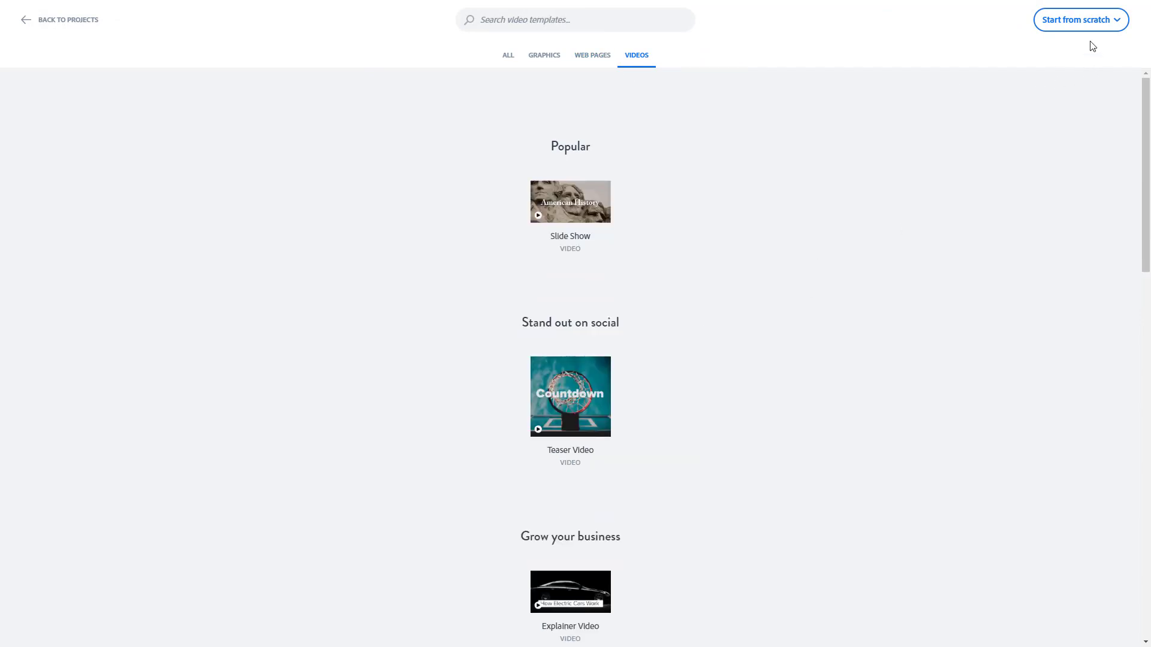
{"action": "left_click", "coordinate": [1107, 20]}
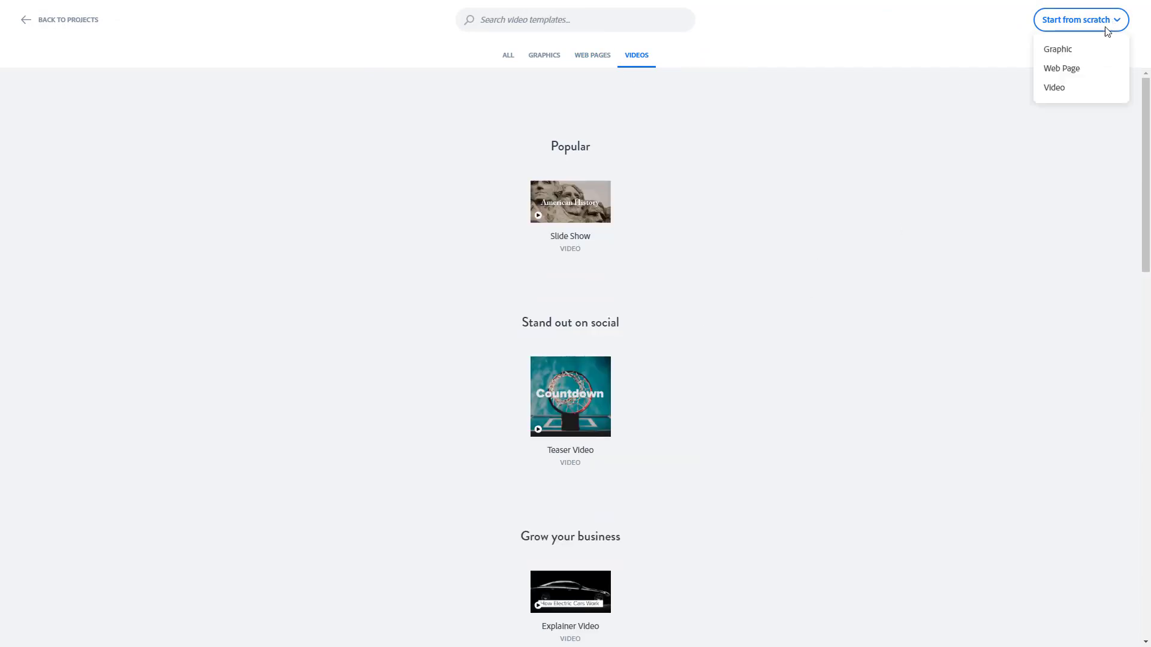
{"action": "left_click", "coordinate": [1063, 90]}
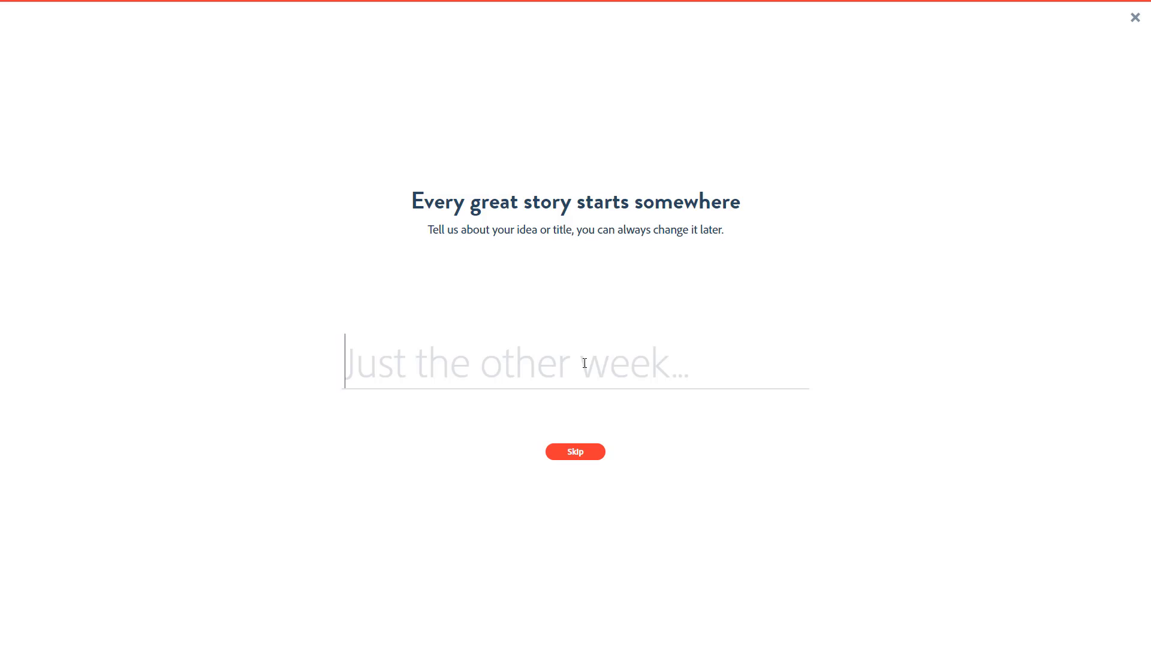
- Title the new video 'Tutorials' and base it on the Teach a Lesson story template
{"action": "type", "text": "Tutpor"}
{"action": "key", "text": "BackSpace"}
{"action": "key", "text": "BackSpace"}
{"action": "key", "text": "BackSpace"}
{"action": "type", "text": "orials"}
{"action": "left_click", "coordinate": [591, 457]}
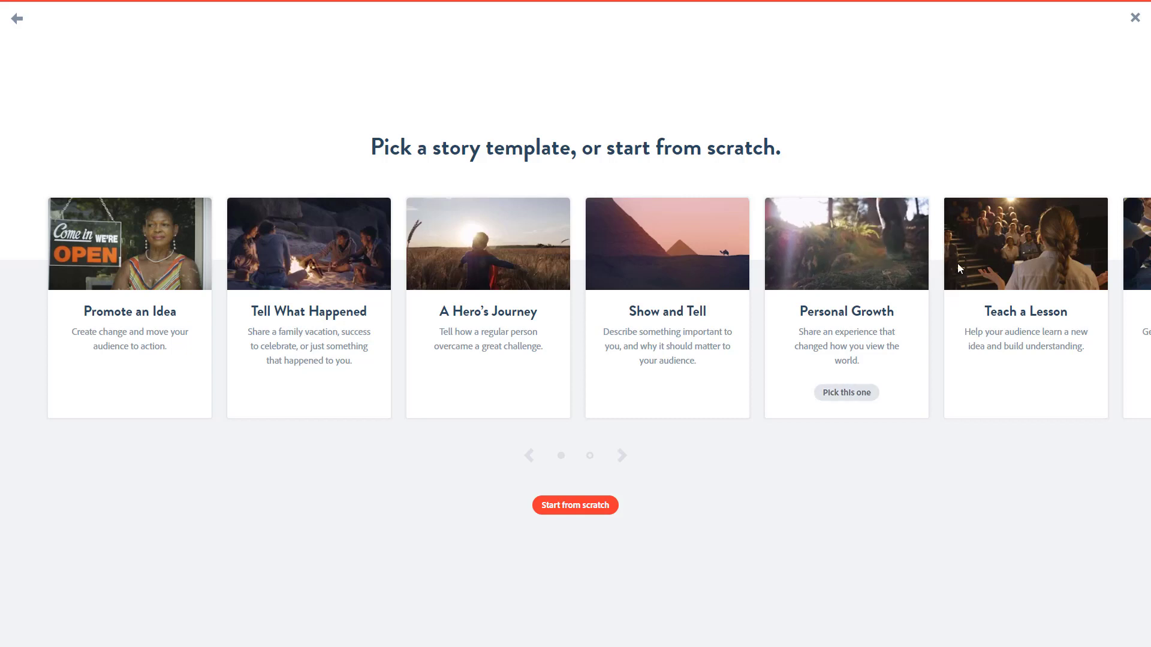
{"action": "left_click", "coordinate": [1008, 268]}
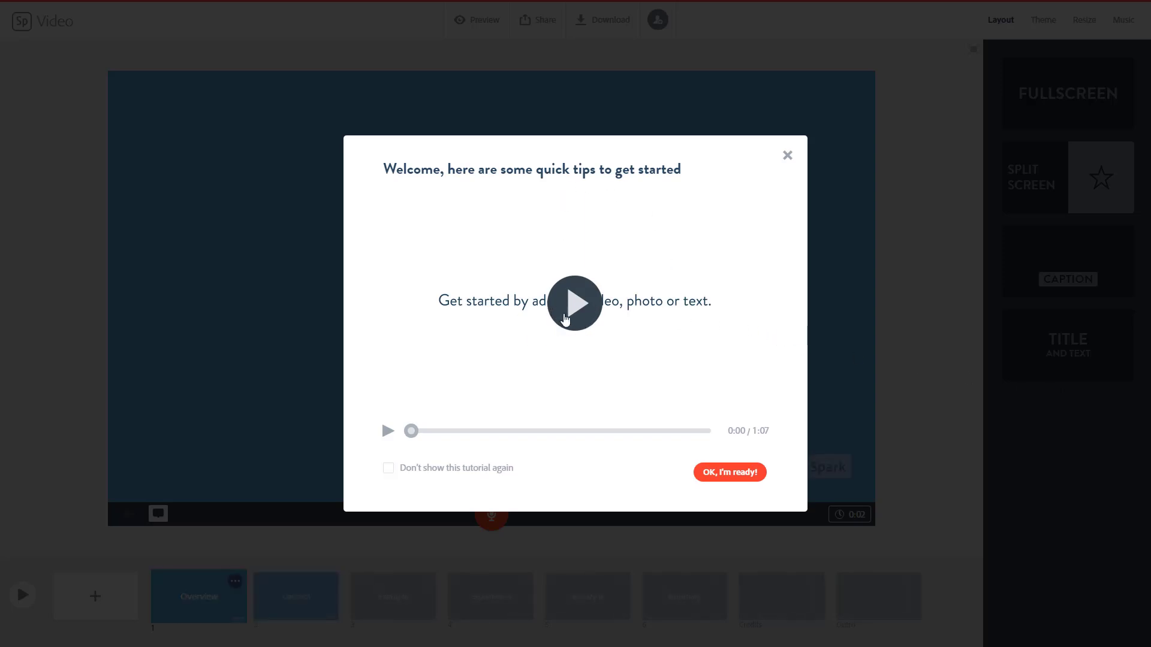
- Dismiss the welcome tips, add the text TUTORTUBE to slide 1, and go to the Concept slide
{"action": "left_click", "coordinate": [721, 474]}
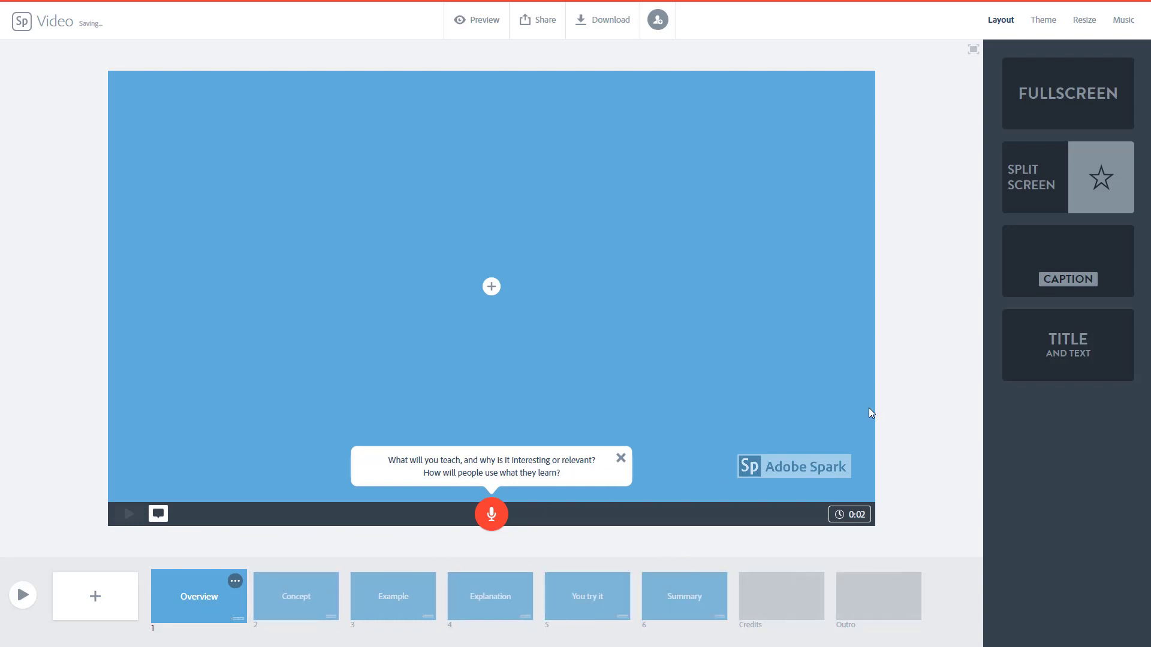
{"action": "left_click", "coordinate": [621, 461]}
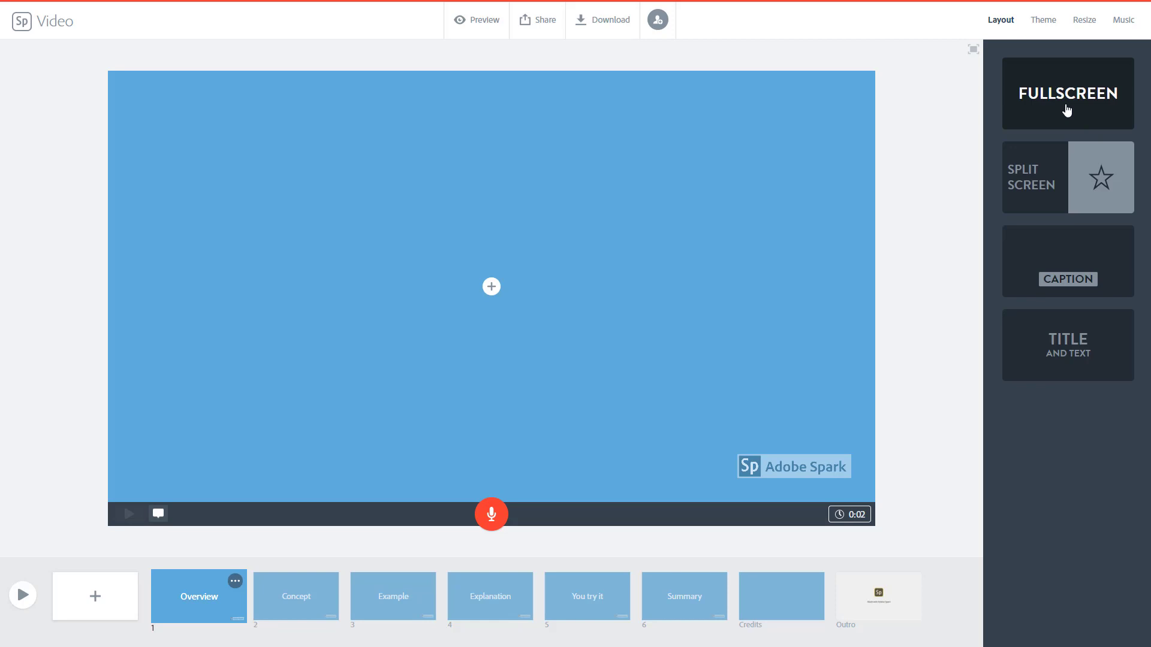
{"action": "left_click", "coordinate": [491, 289]}
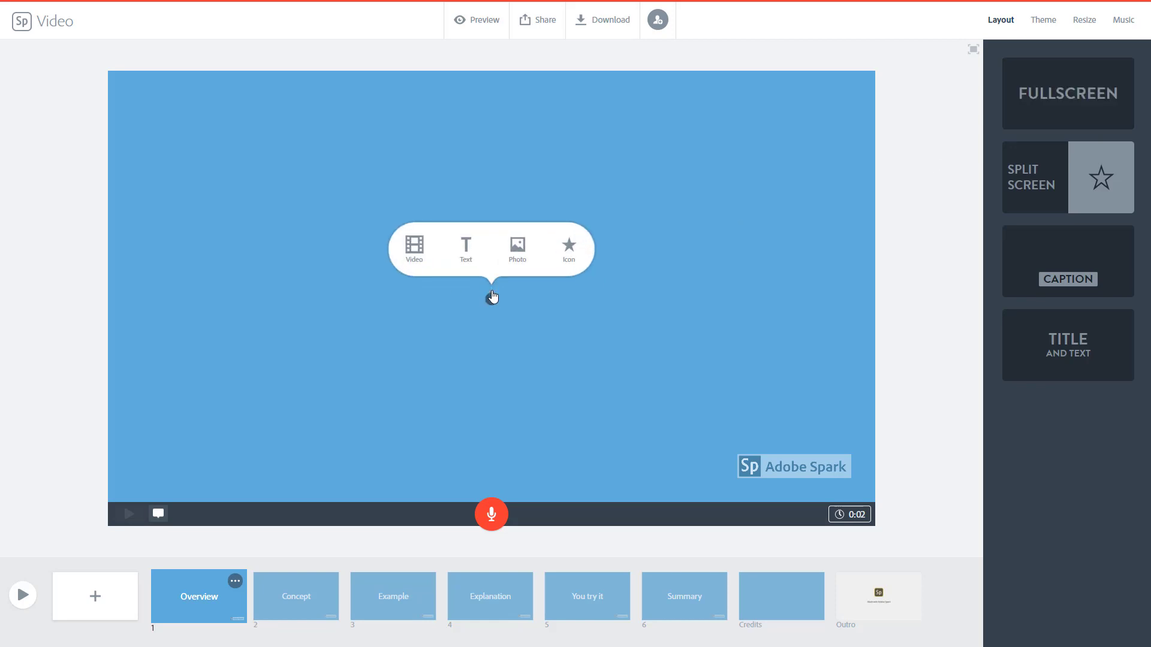
{"action": "left_click", "coordinate": [474, 249]}
{"action": "type", "text": "TUTORTUBE"}
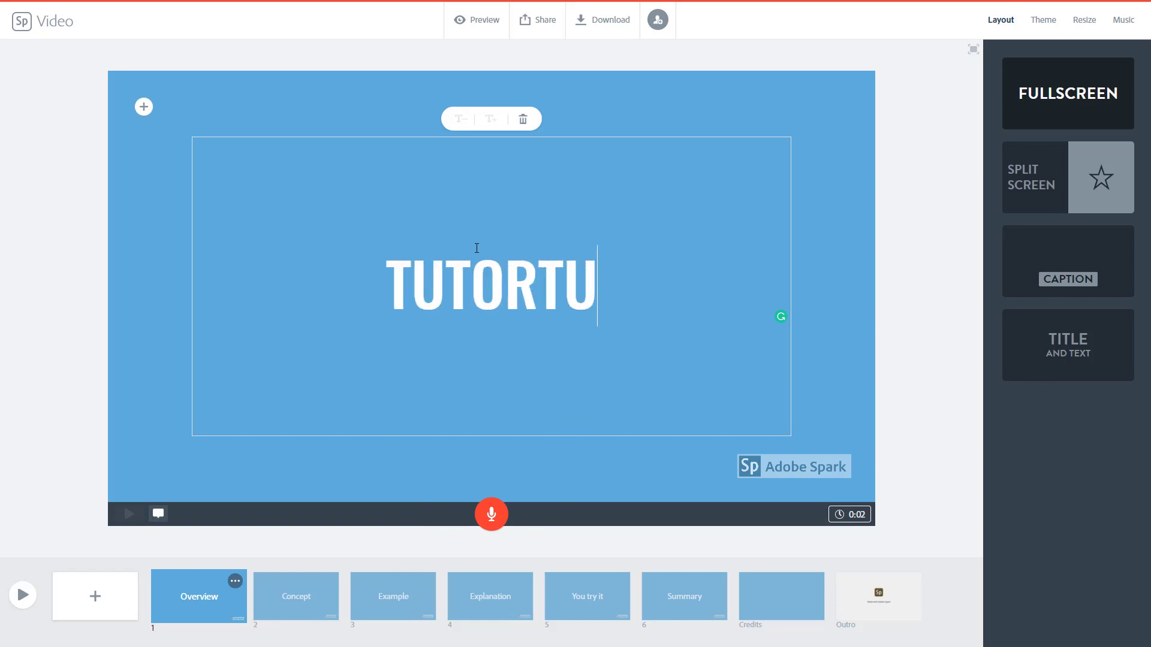
{"action": "left_click", "coordinate": [283, 591]}
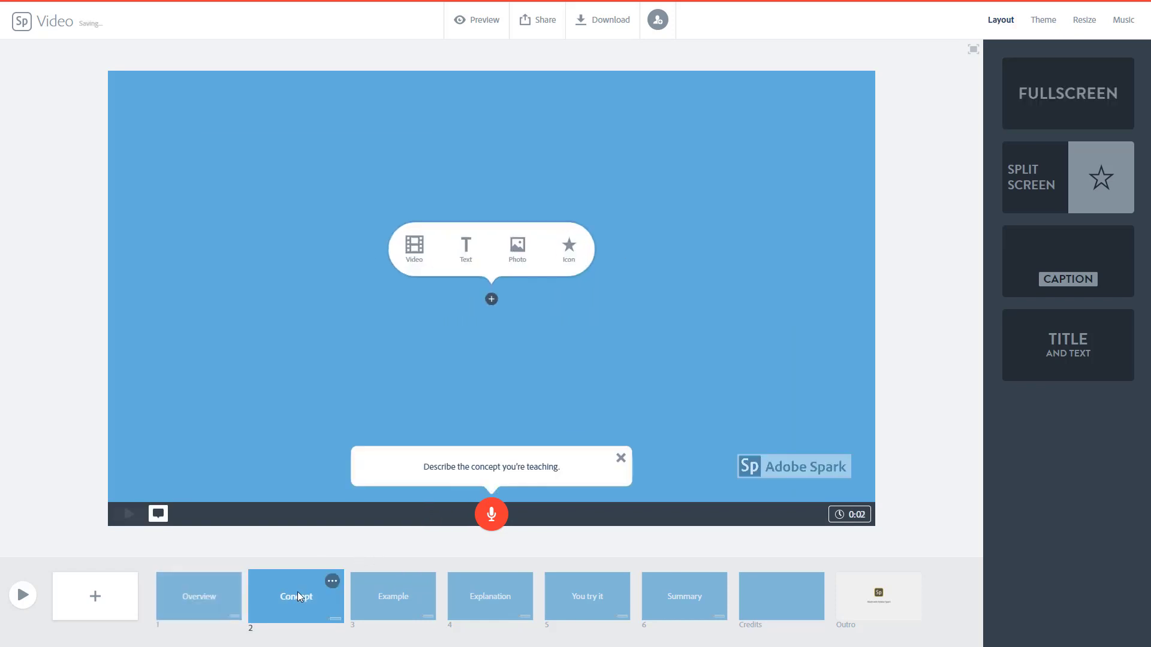
- Dismiss the text tip and switch the Concept slide to the Split Screen layout
{"action": "left_click", "coordinate": [1059, 138]}
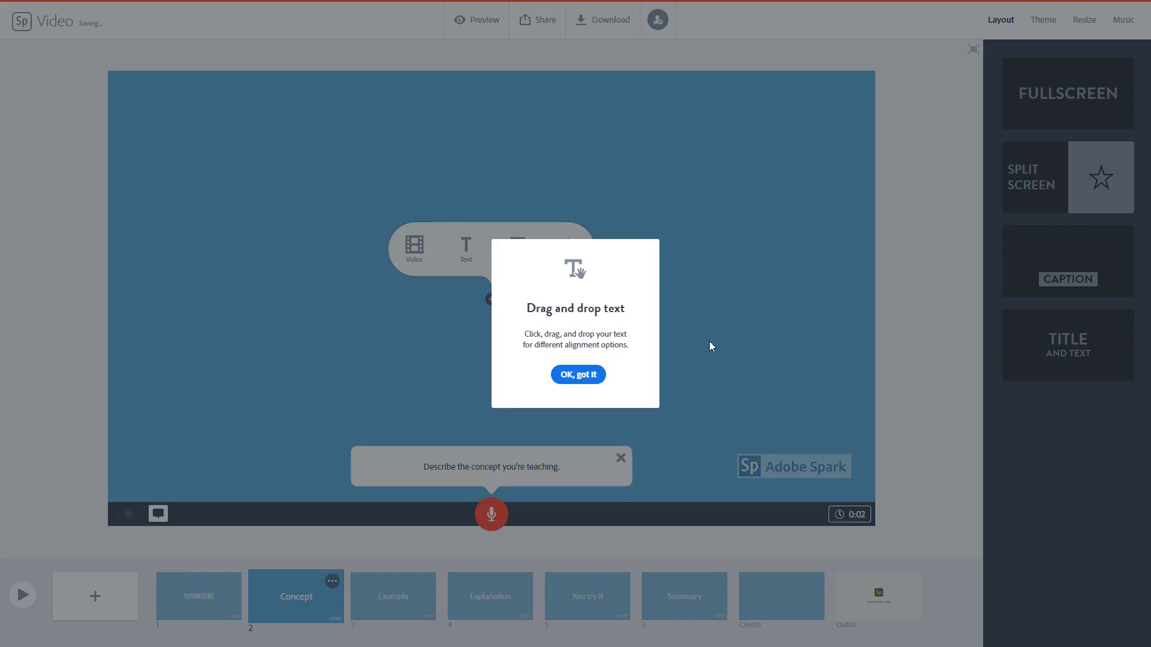
{"action": "left_click", "coordinate": [579, 375]}
{"action": "left_click", "coordinate": [1055, 191]}
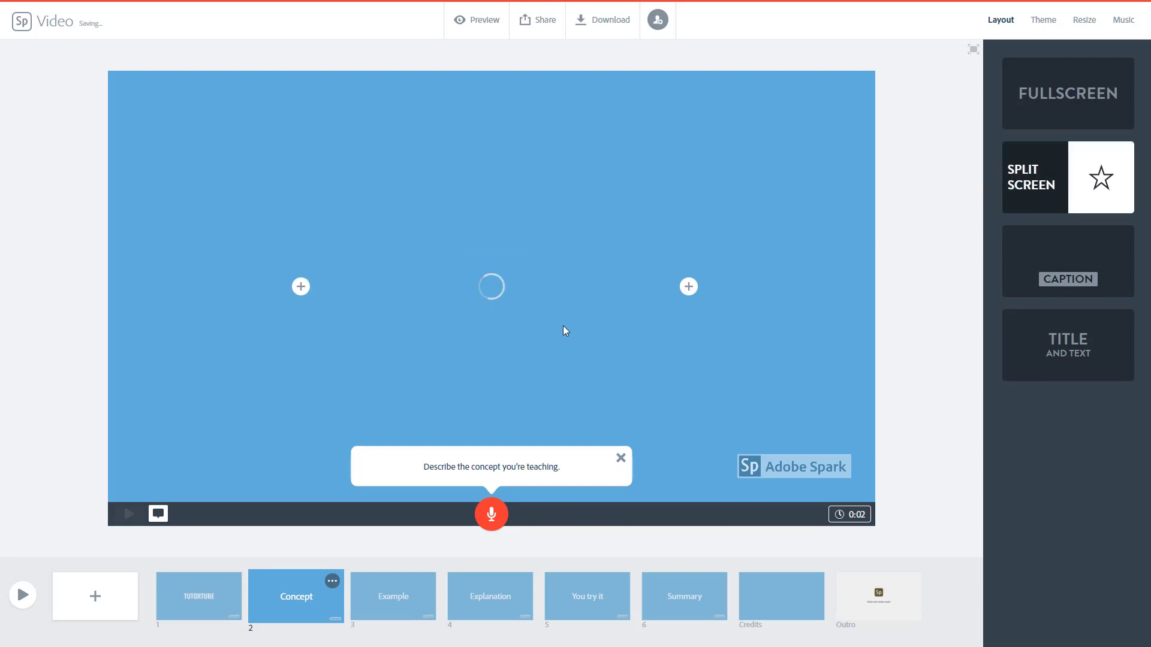
- Search free photos for 'tutorials' and place the blue building photo in the left half
{"action": "left_click", "coordinate": [302, 287]}
{"action": "left_click", "coordinate": [327, 248]}
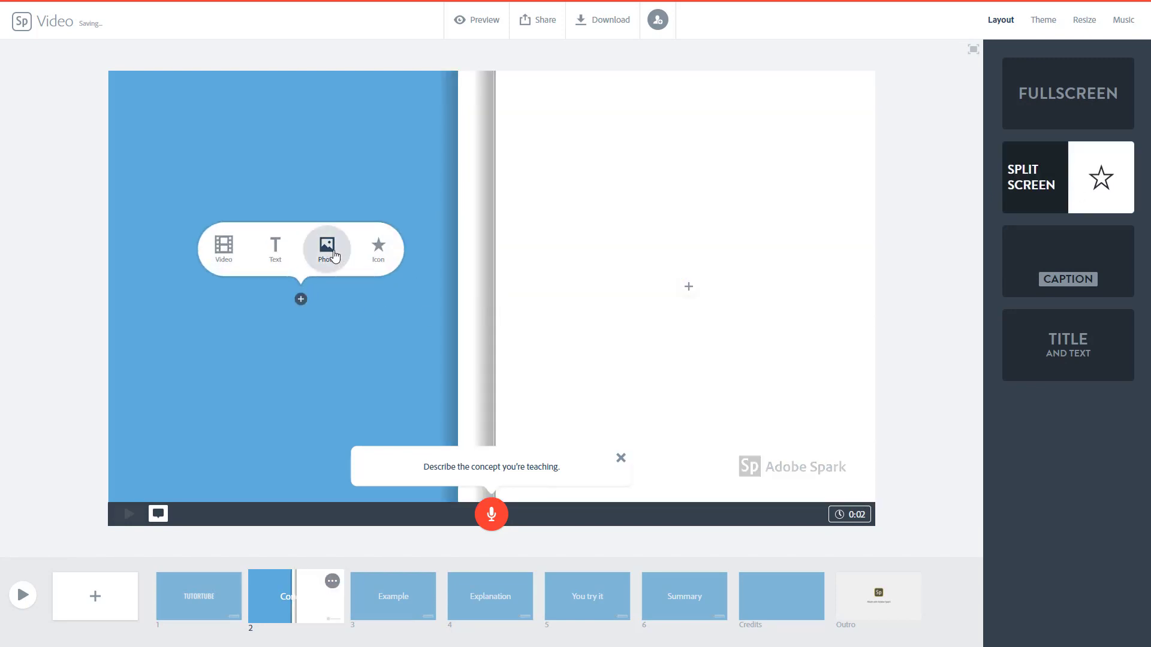
{"action": "left_click", "coordinate": [1068, 182]}
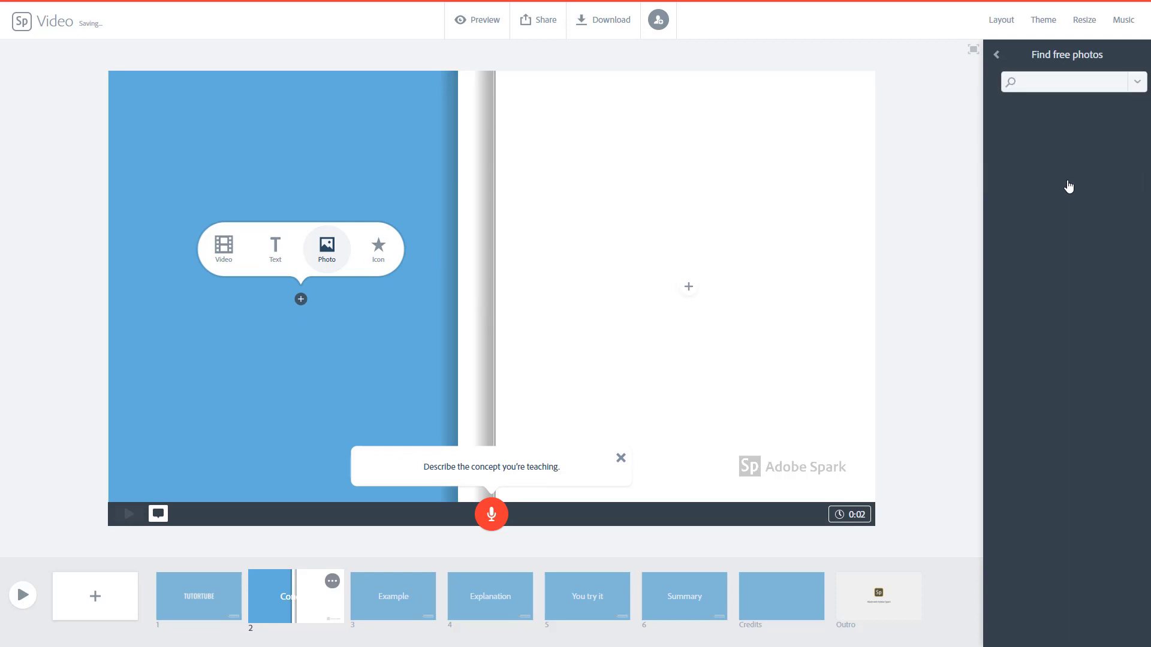
{"action": "type", "text": "tutpo"}
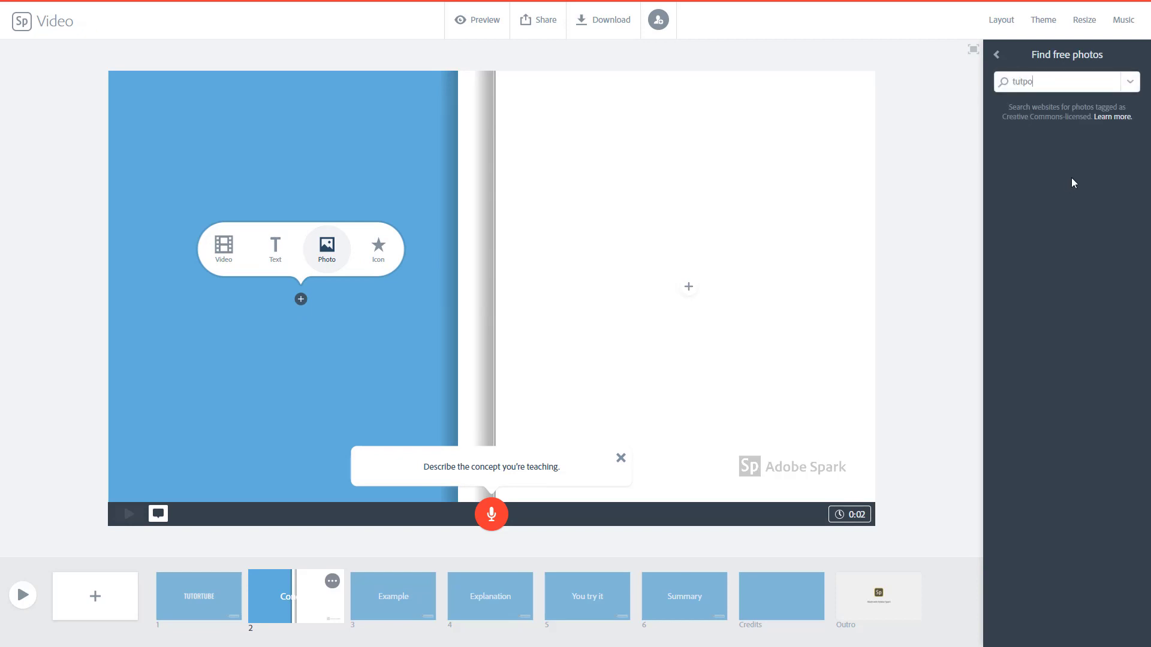
{"action": "type", "text": "ials"}
{"action": "key", "text": "Return"}
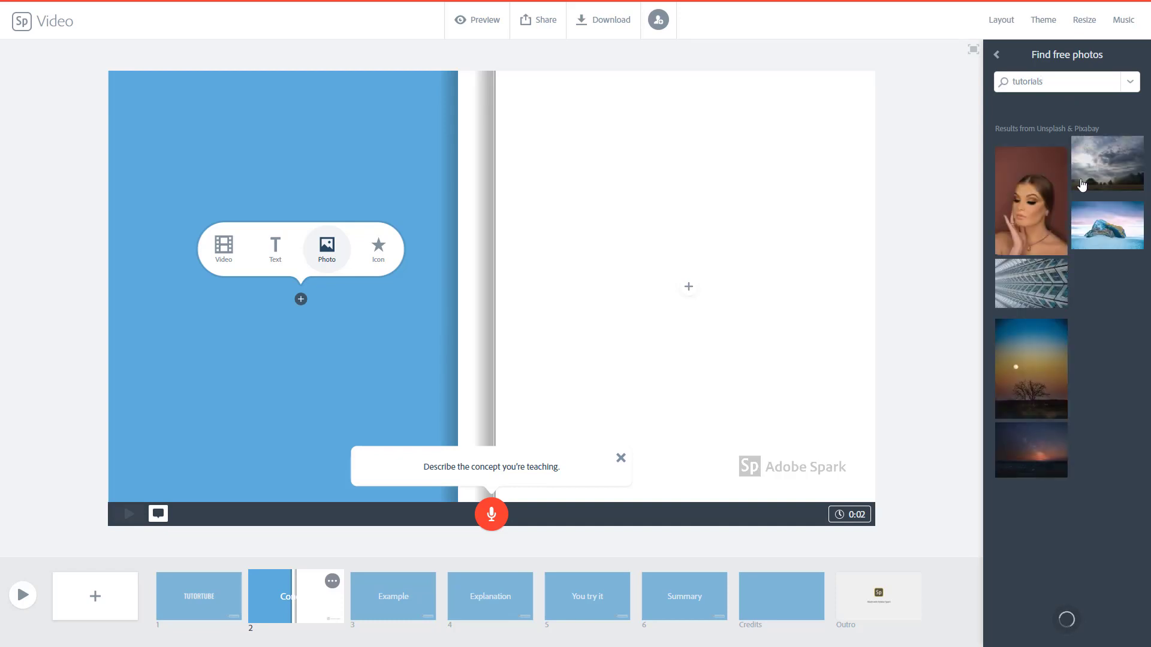
{"action": "scroll", "coordinate": [1043, 562], "scroll_direction": "down", "scroll_amount": 2}
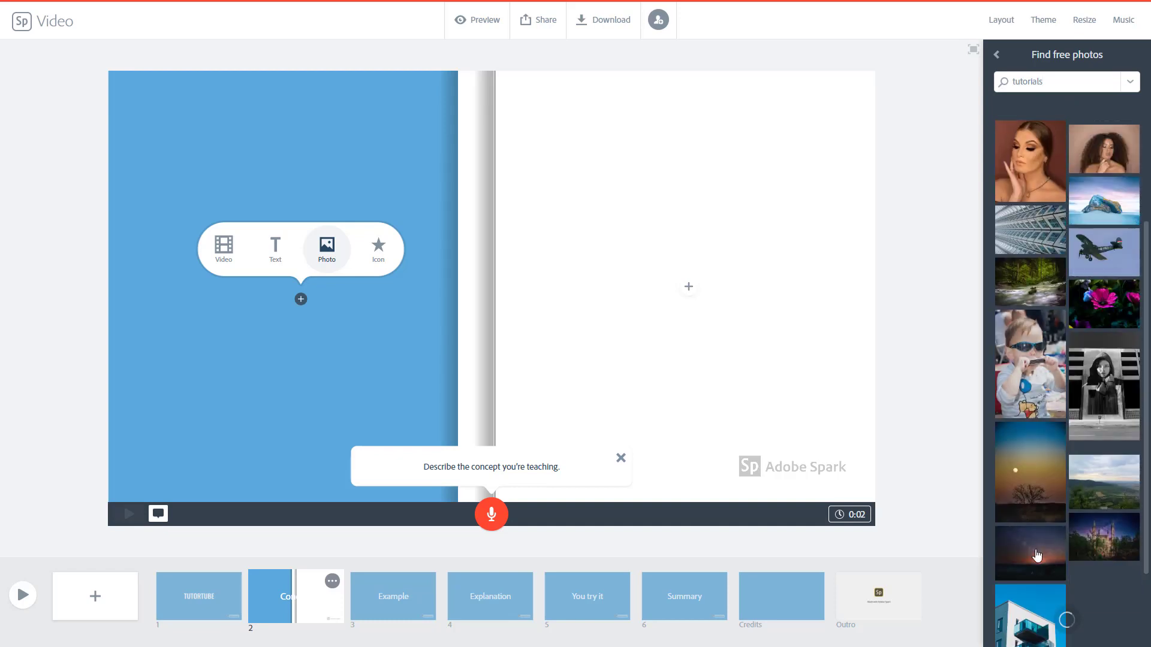
{"action": "scroll", "coordinate": [1088, 321], "scroll_direction": "up", "scroll_amount": 3}
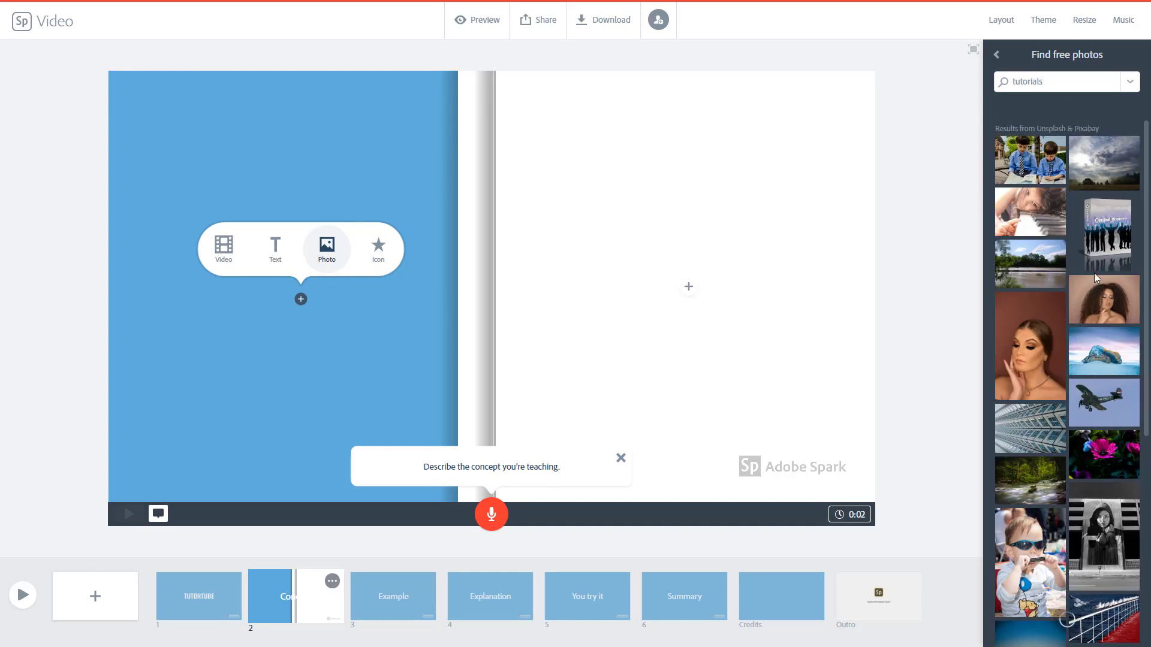
{"action": "scroll", "coordinate": [1096, 277], "scroll_direction": "down", "scroll_amount": 5}
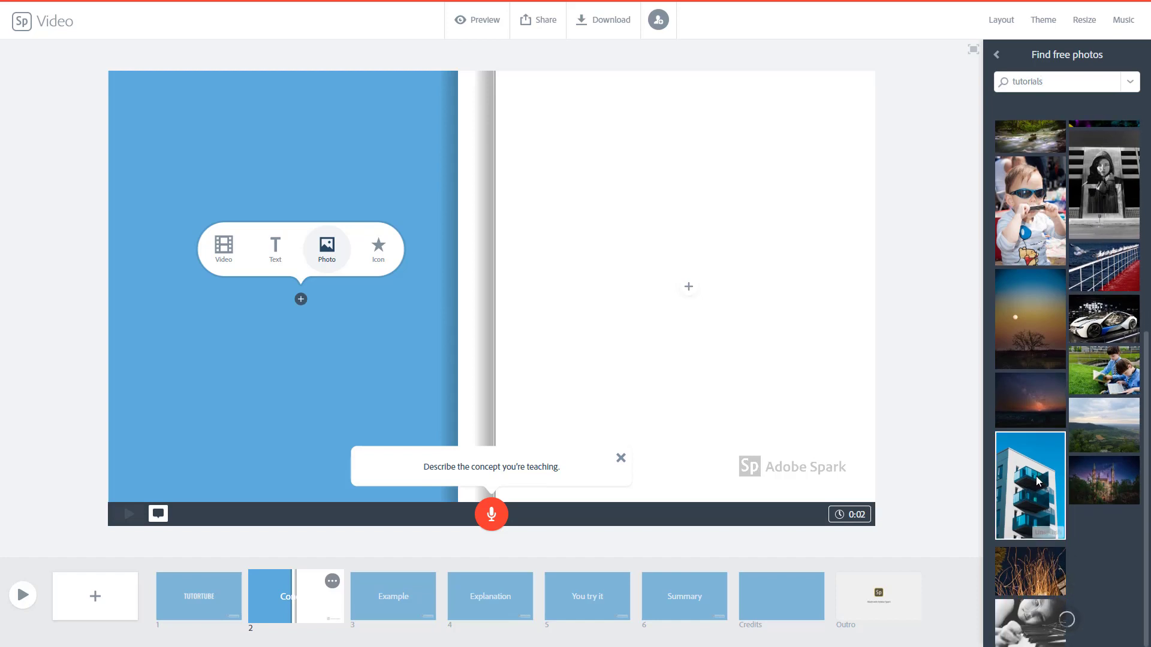
{"action": "left_click", "coordinate": [1034, 481]}
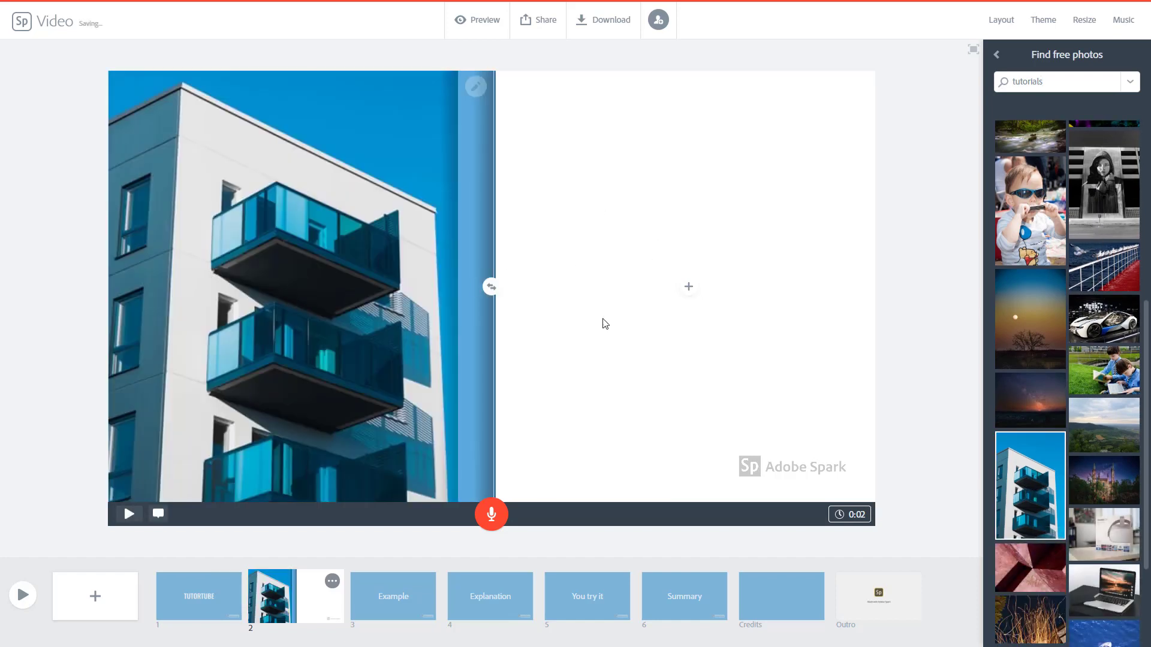
{"action": "left_click", "coordinate": [689, 287]}
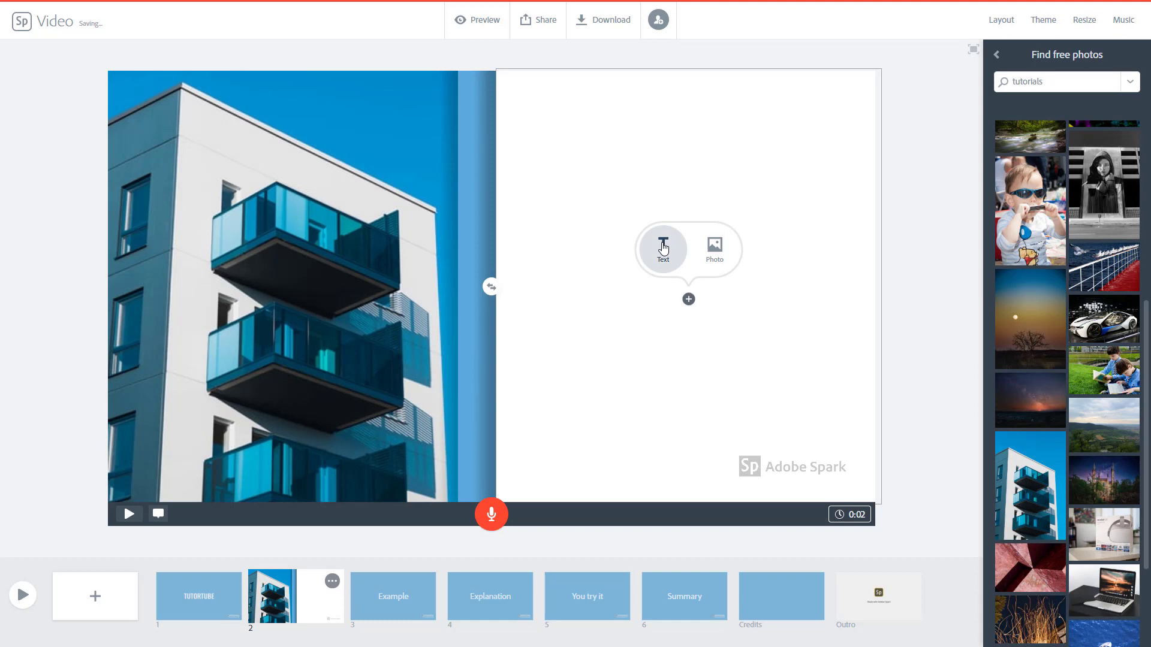
- Add the text 'Lessons at Your Convenience' to the right half, dismiss the error, and return to slide 1
{"action": "left_click", "coordinate": [663, 248]}
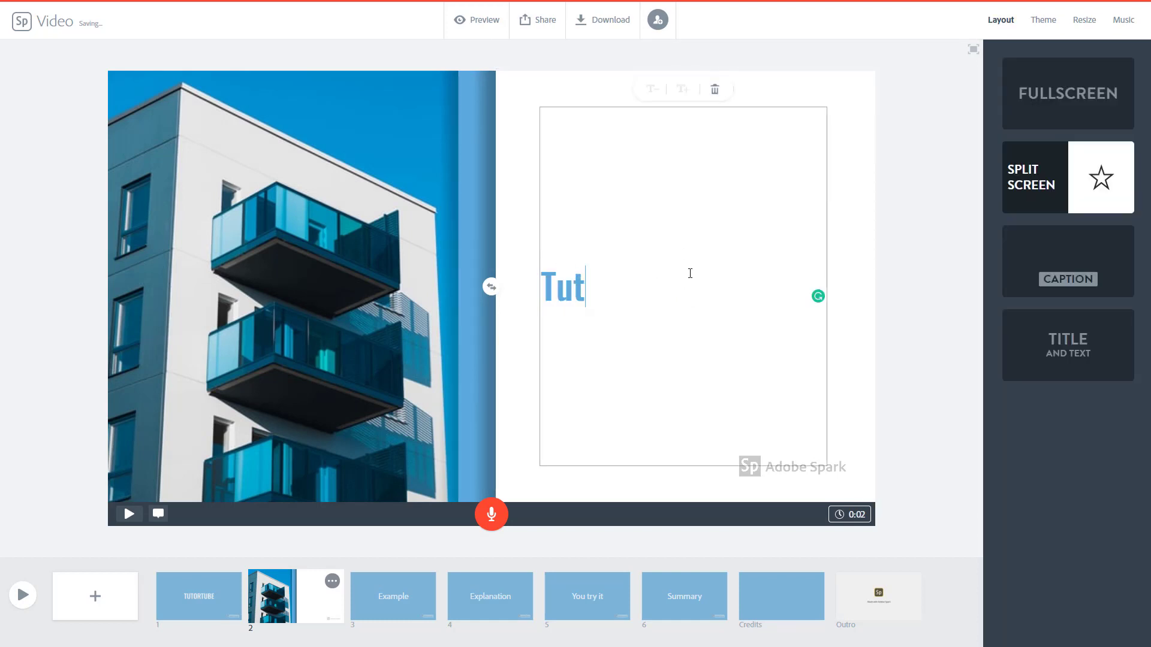
{"action": "type", "text": "Lessons"}
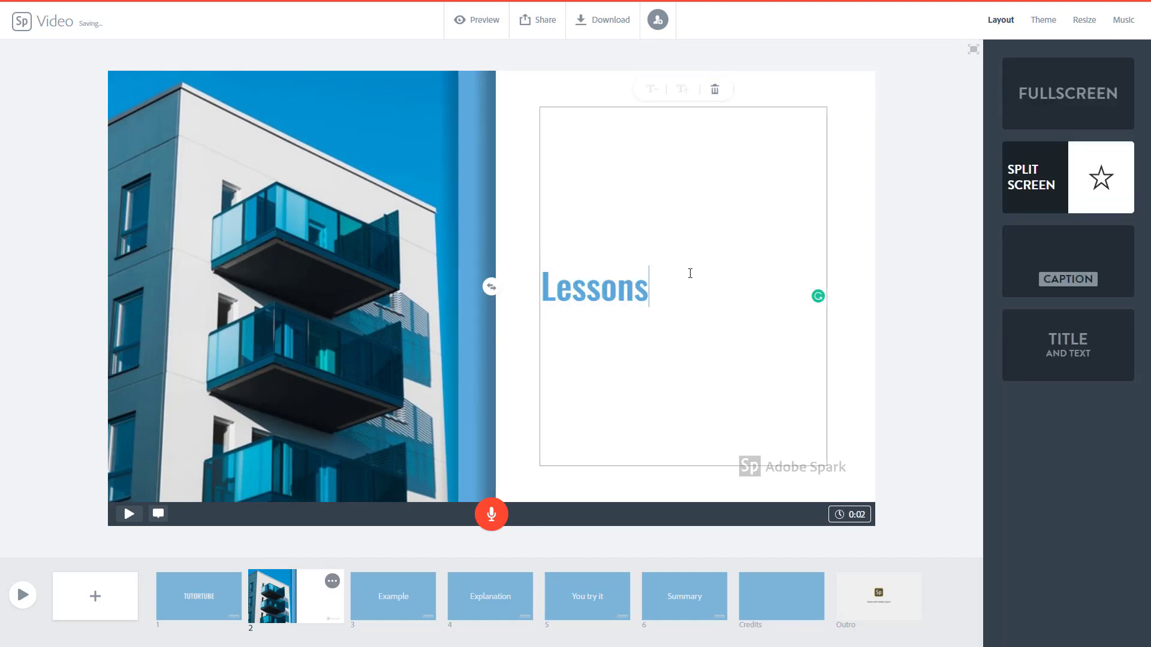
{"action": "type", "text": " at Your Con"}
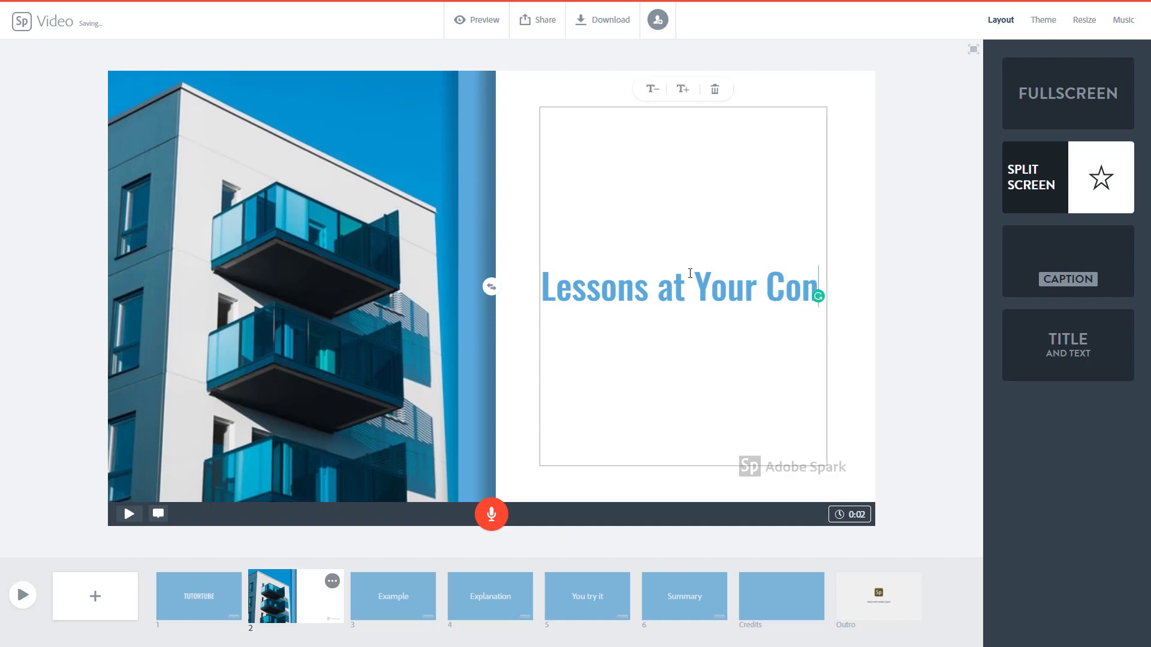
{"action": "type", "text": "venience"}
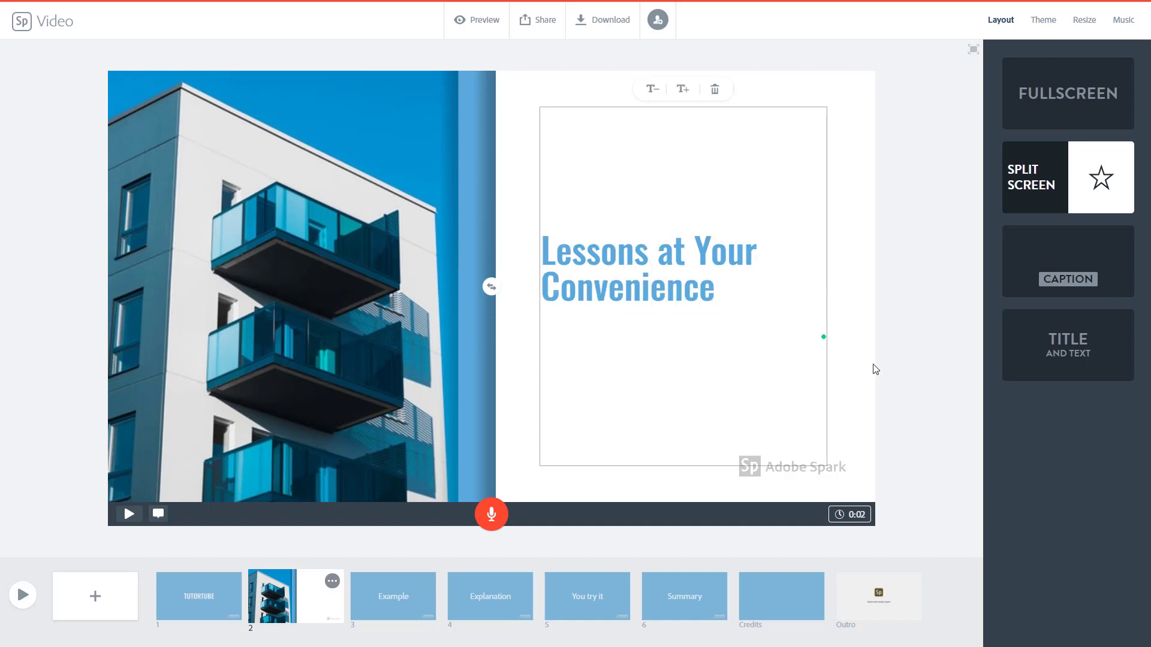
{"action": "left_click", "coordinate": [491, 511]}
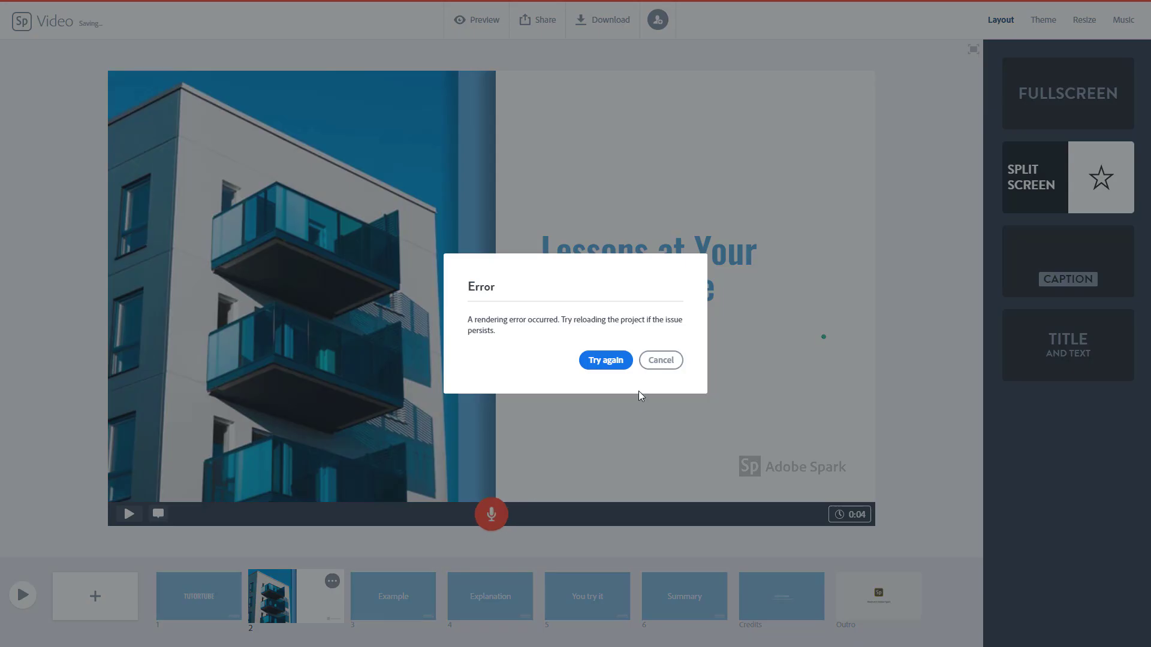
{"action": "left_click", "coordinate": [660, 360]}
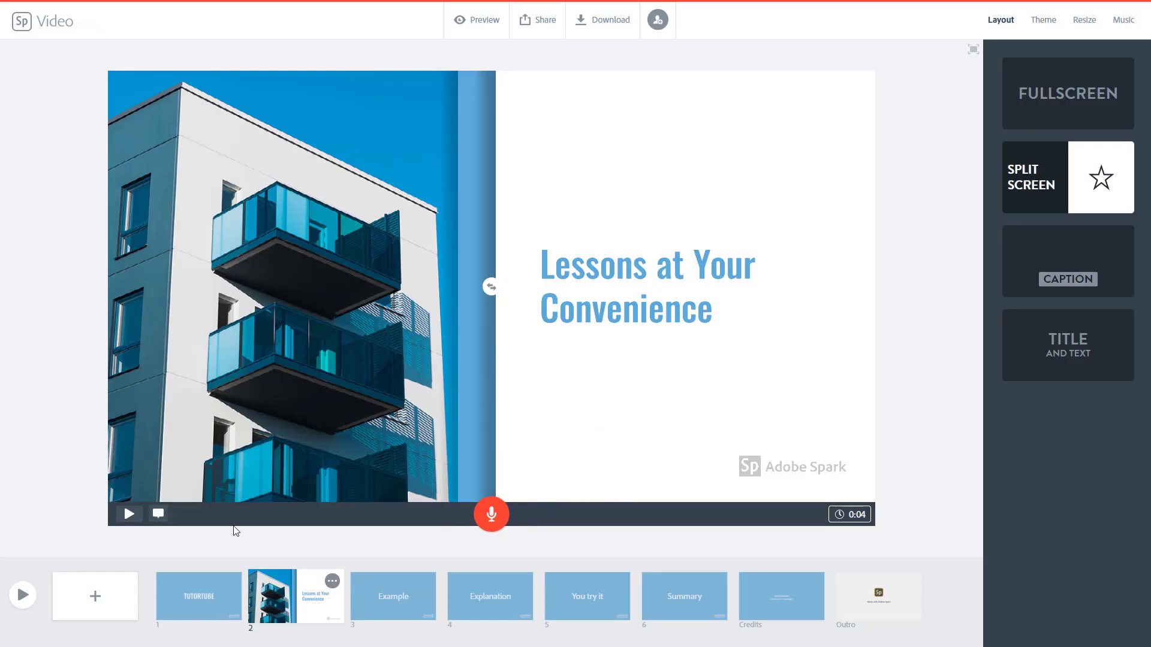
{"action": "left_click", "coordinate": [233, 599]}
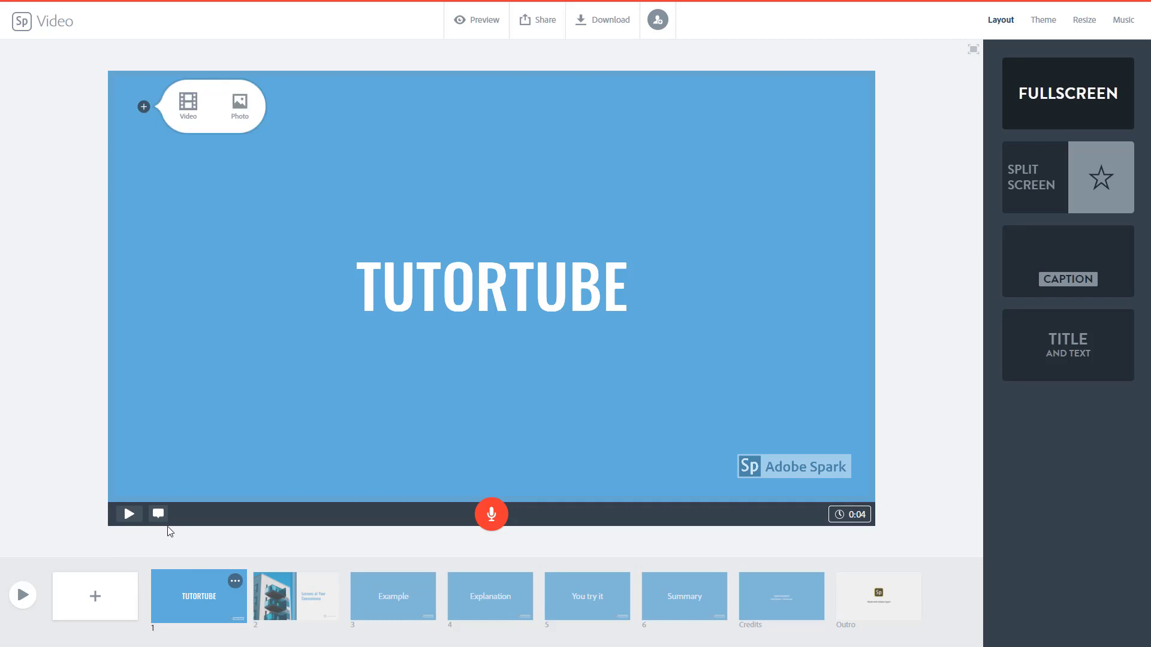
- Preview the TUTORTUBE and building photo slides individually, then play the whole video
{"action": "left_click", "coordinate": [129, 514]}
{"action": "left_click", "coordinate": [314, 599]}
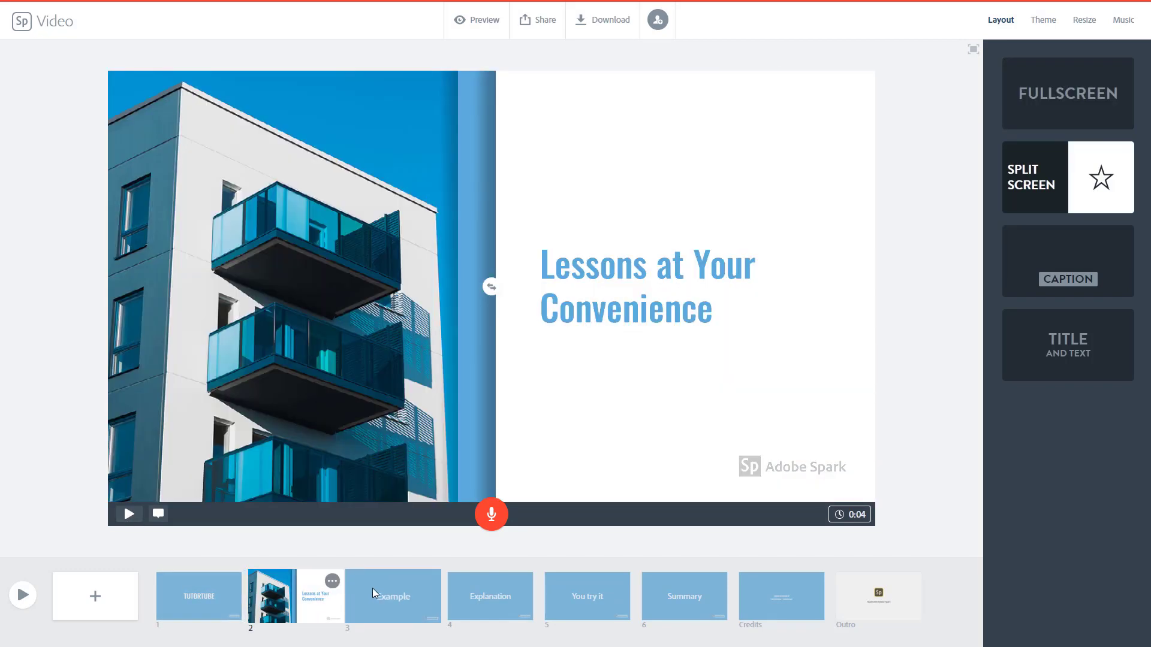
{"action": "left_click", "coordinate": [129, 514]}
{"action": "left_click", "coordinate": [134, 518]}
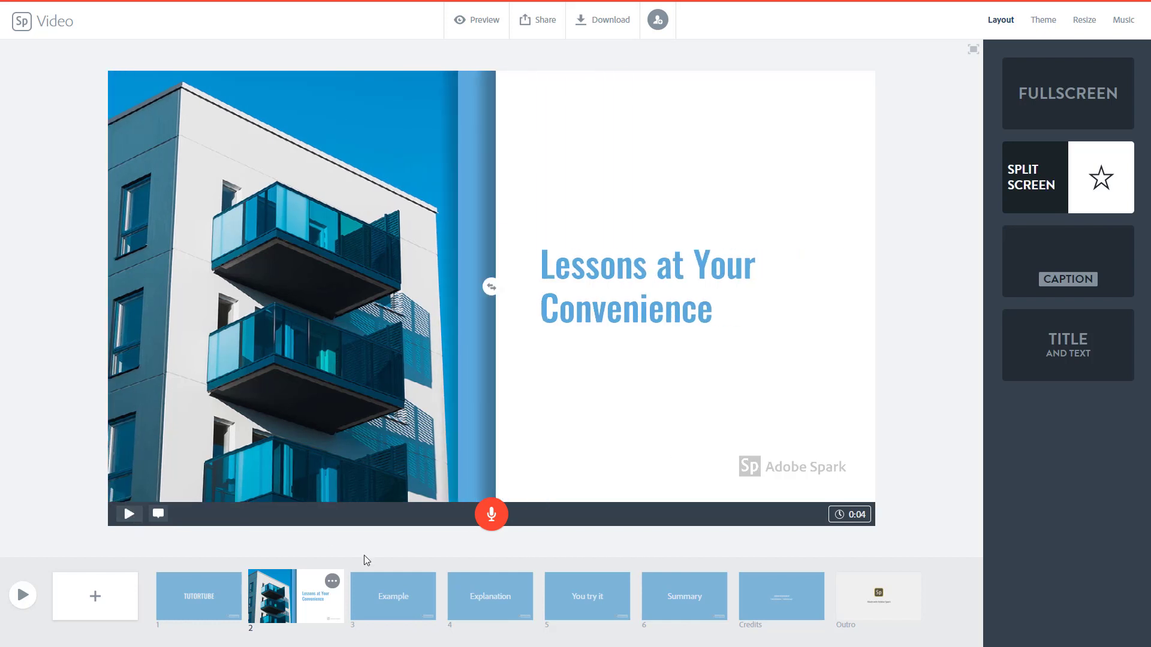
{"action": "left_click", "coordinate": [23, 595]}
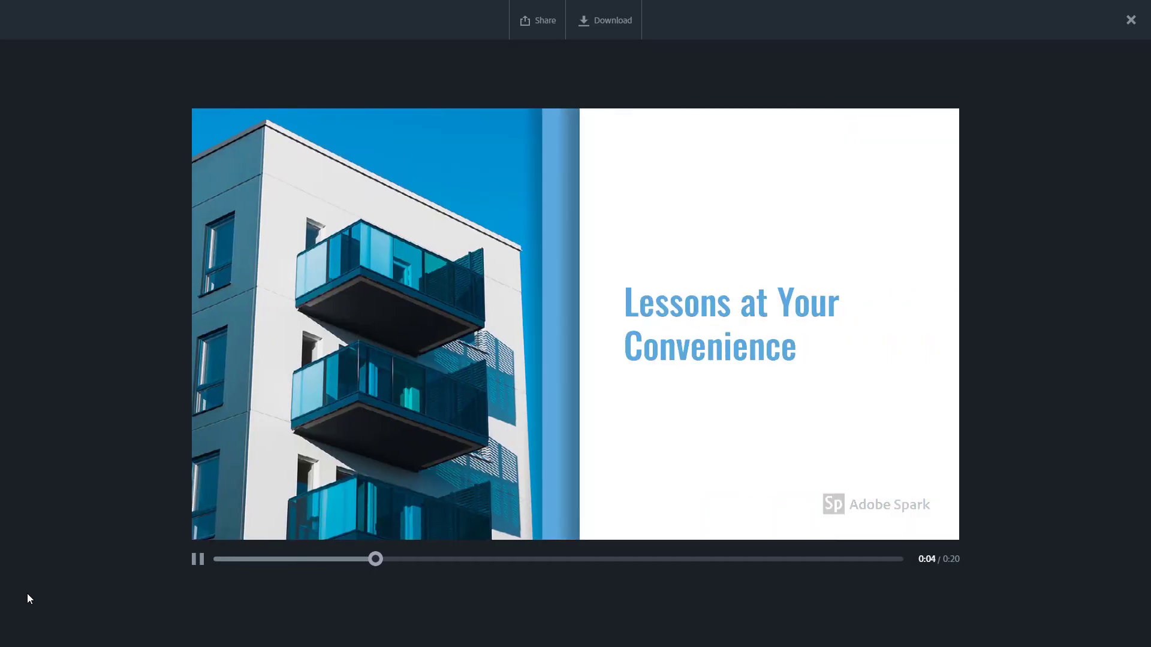
- Pause and close the Tutorials video preview, then go back to the projects list
{"action": "left_click", "coordinate": [198, 559]}
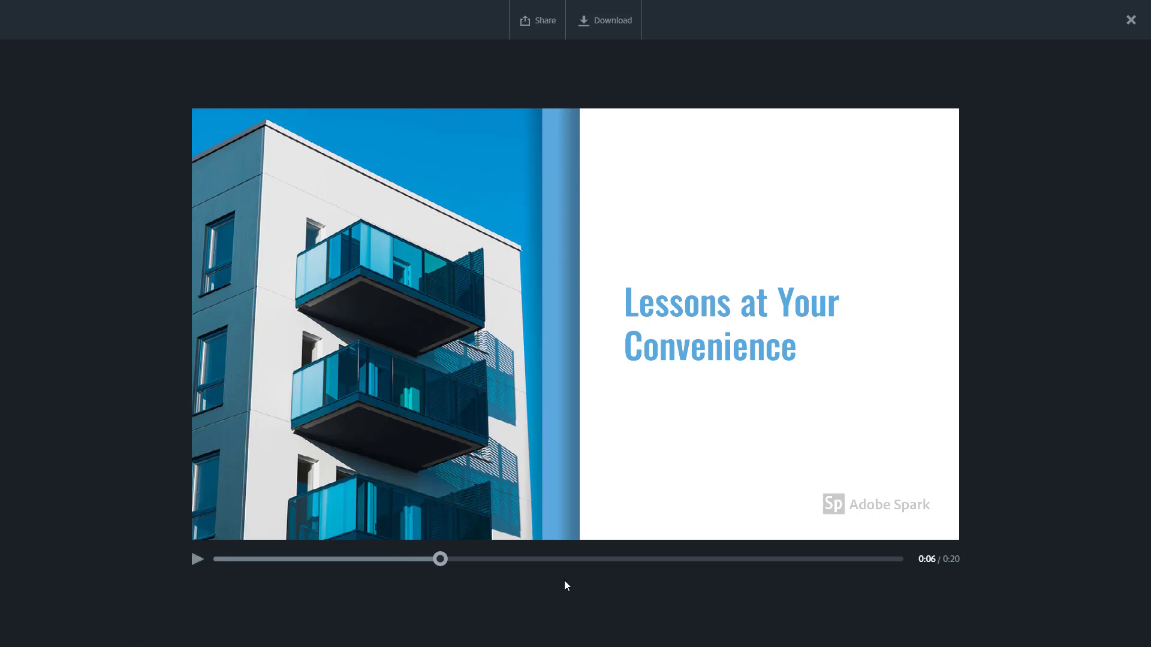
{"action": "left_click", "coordinate": [1131, 20]}
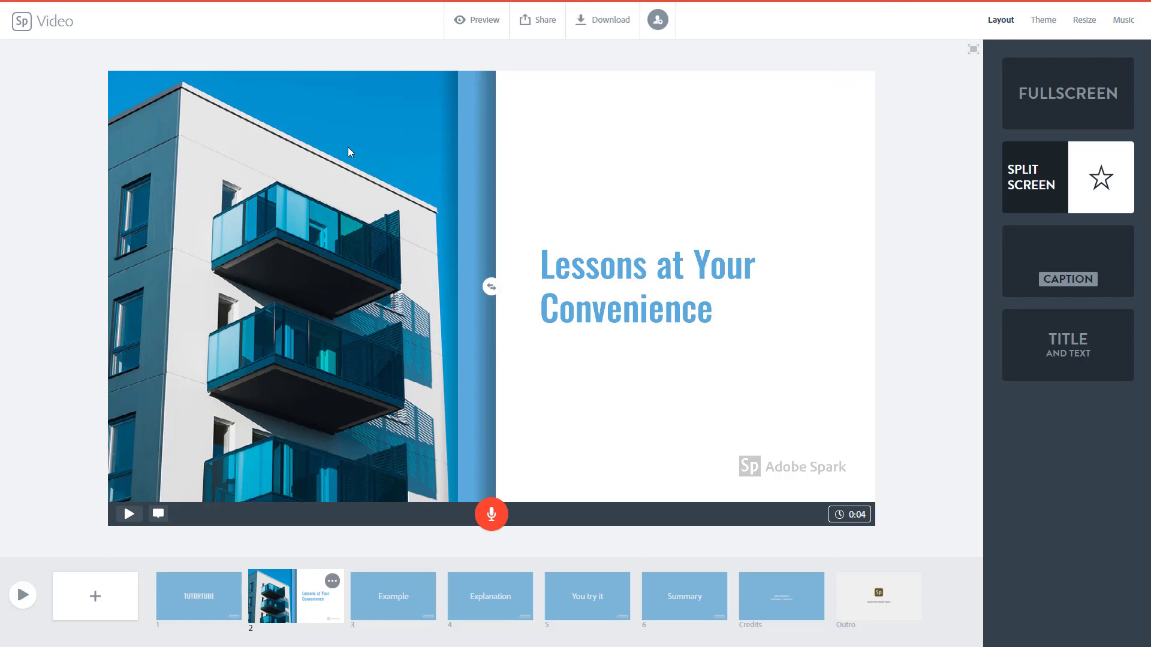
{"action": "left_click", "coordinate": [22, 22]}
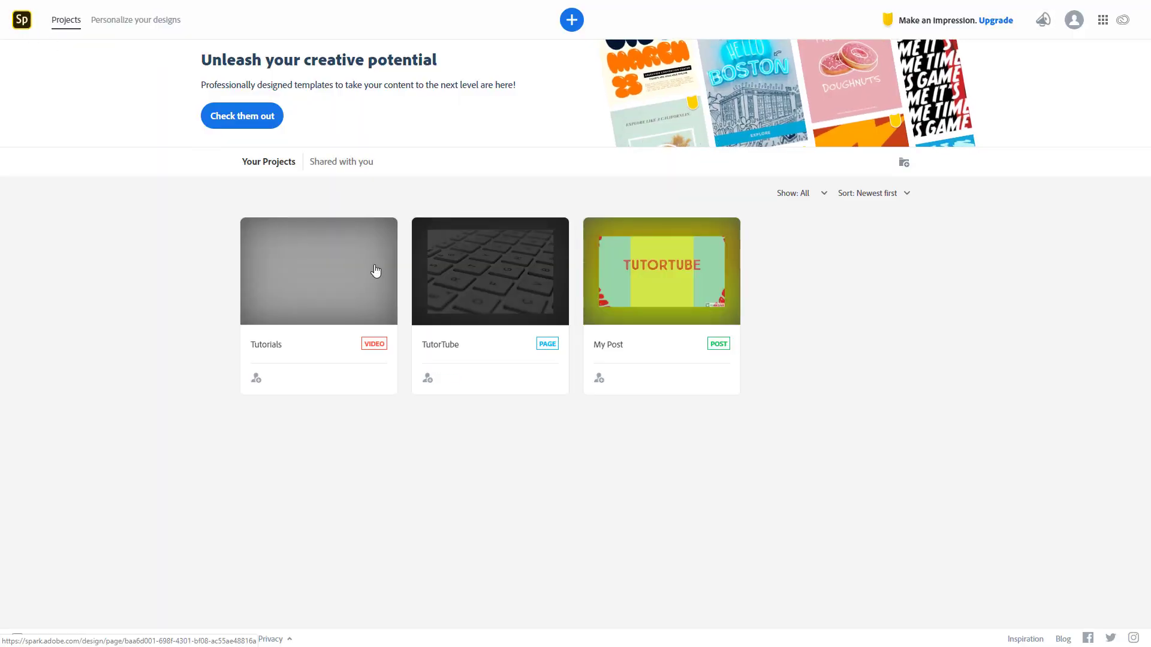